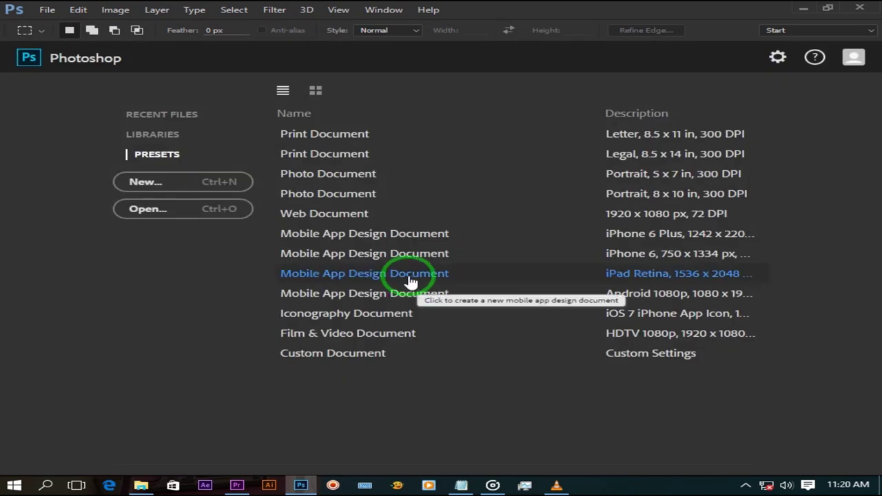
Start a new 1920 × 1080 pixel document with Transparent background contents
left_click(157, 187)
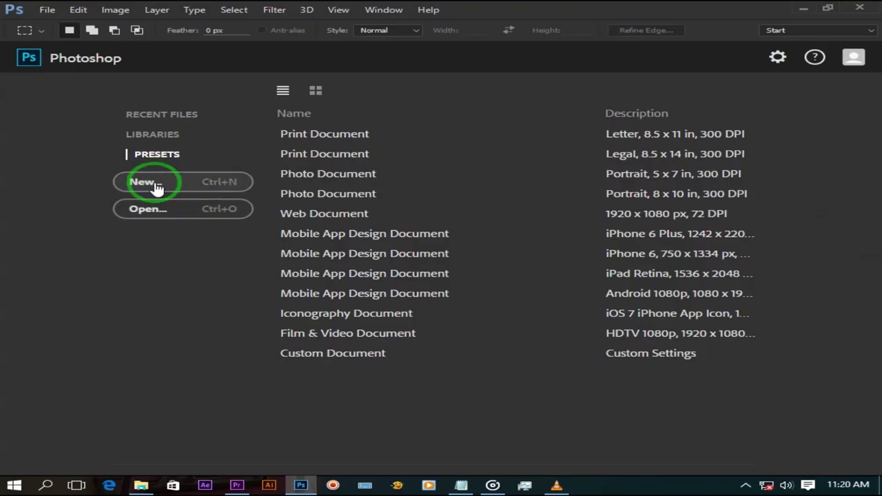
left_click(156, 185)
left_click(385, 150)
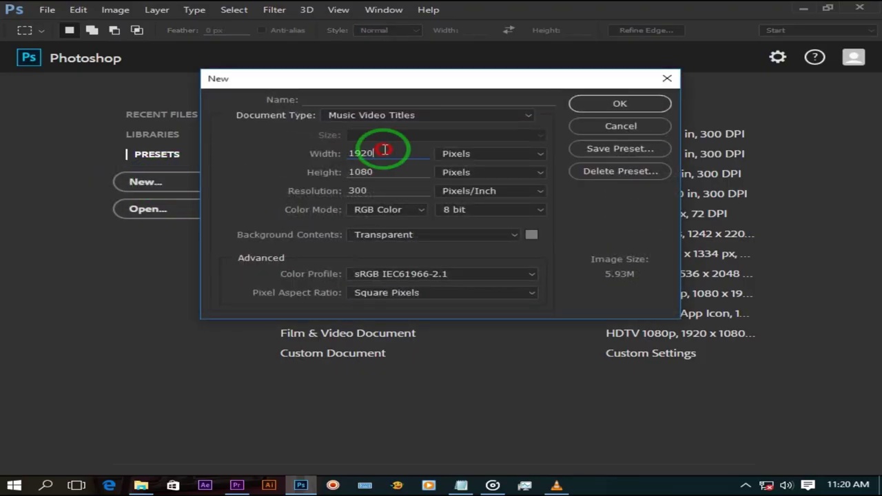
left_click_drag(373, 152, 326, 147)
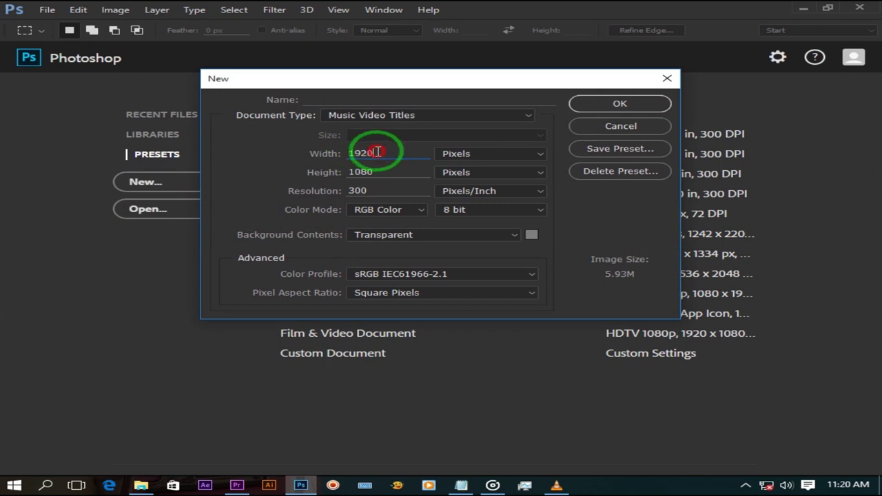
double_click(396, 177)
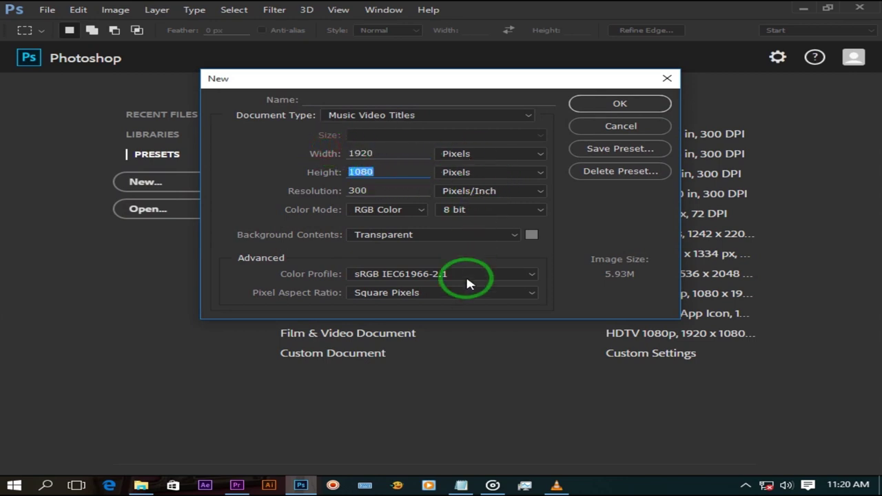
left_click(414, 237)
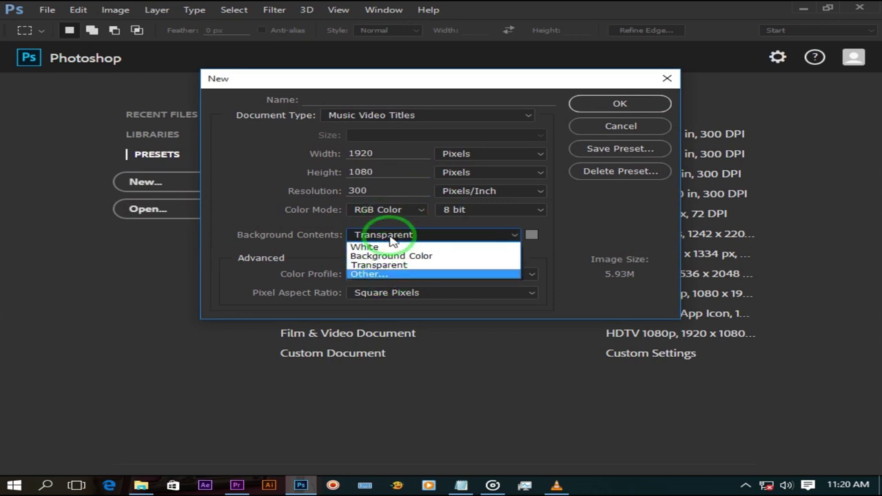
left_click(458, 274)
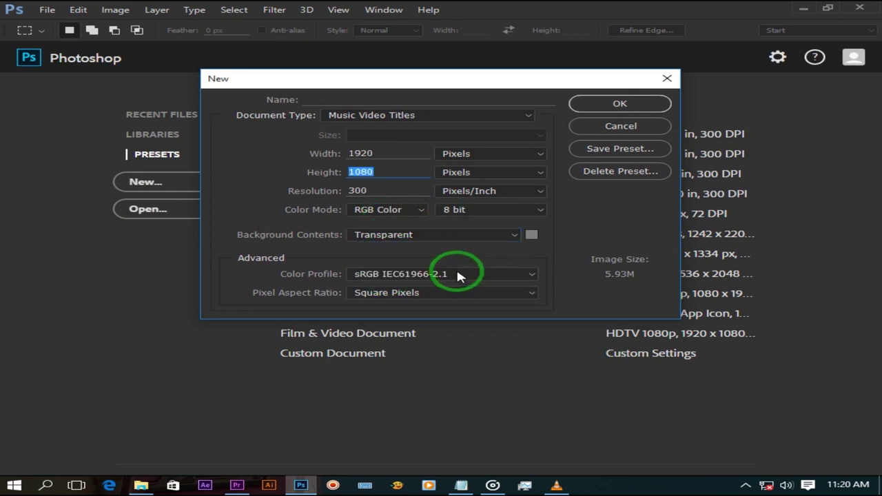
left_click(401, 235)
left_click(393, 215)
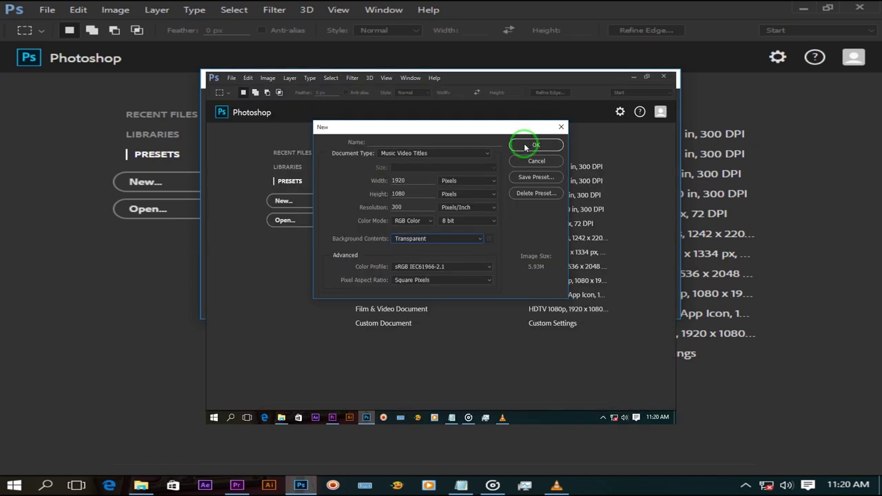
Create the document, then place the Main video clip from File Explorer as a layer
left_click(526, 147)
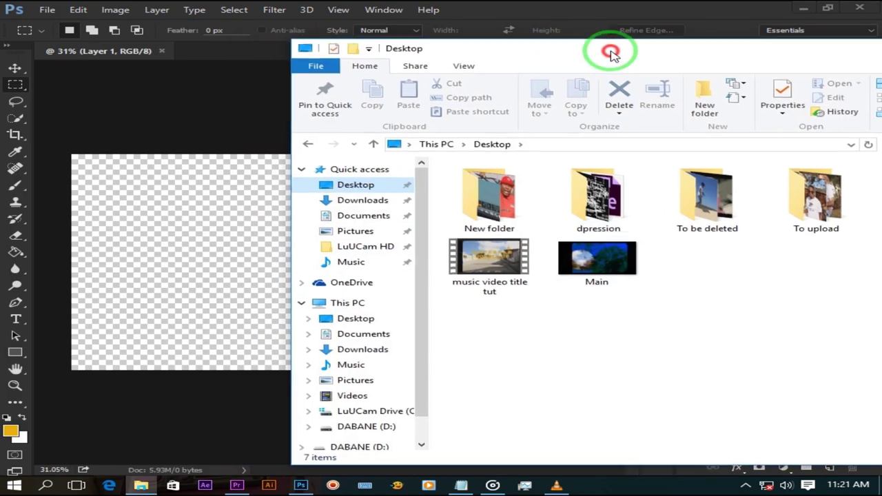
left_click_drag(636, 267, 282, 249)
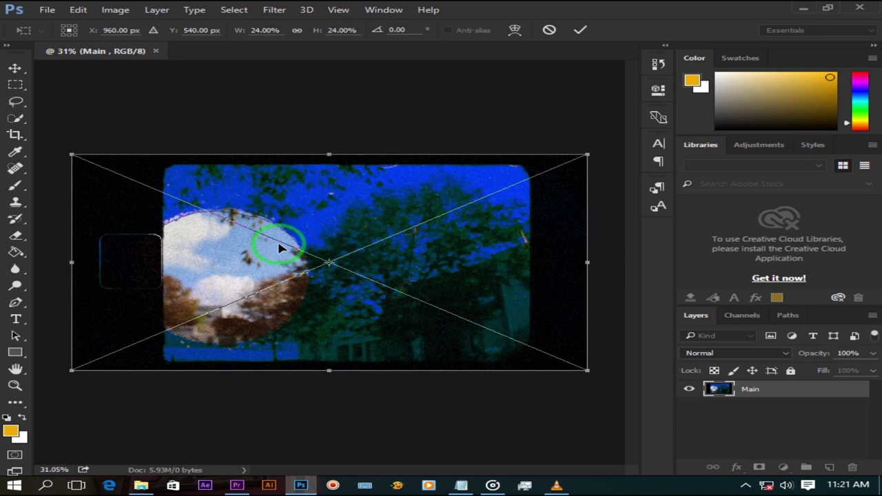
key("Return")
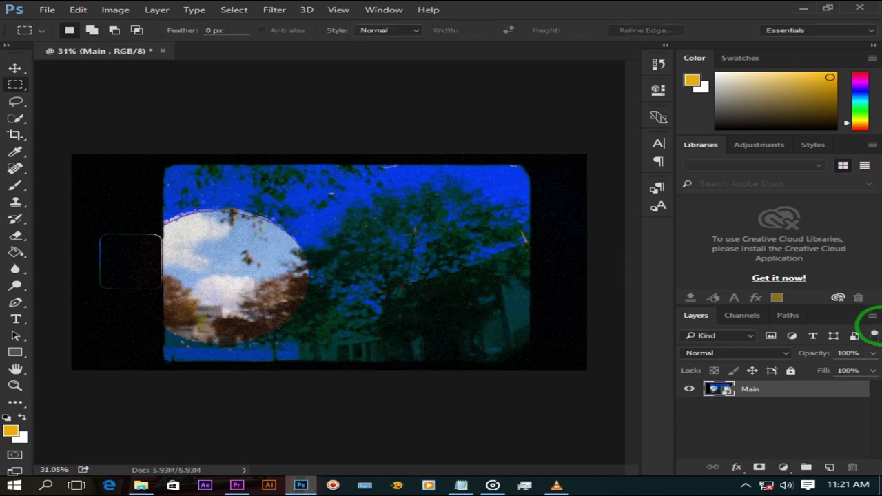
Type MAVESTAR at 41 pt and move it to the centre of the image
left_click(16, 319)
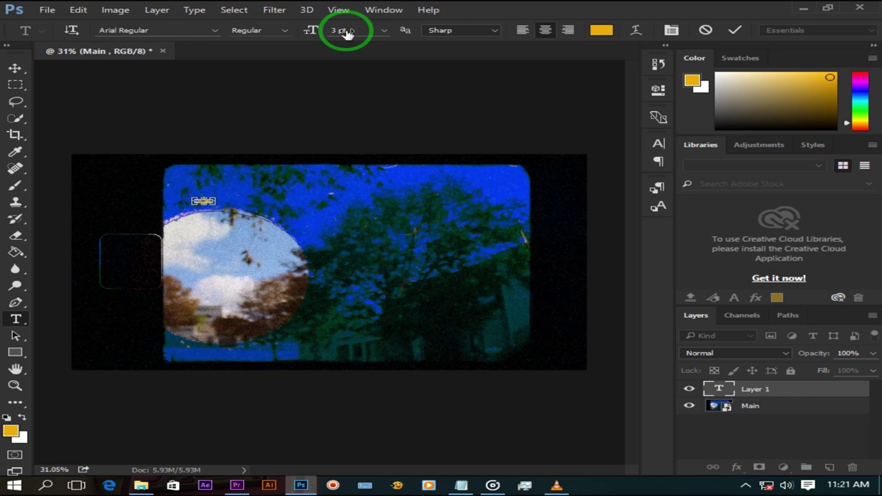
left_click_drag(347, 33, 380, 35)
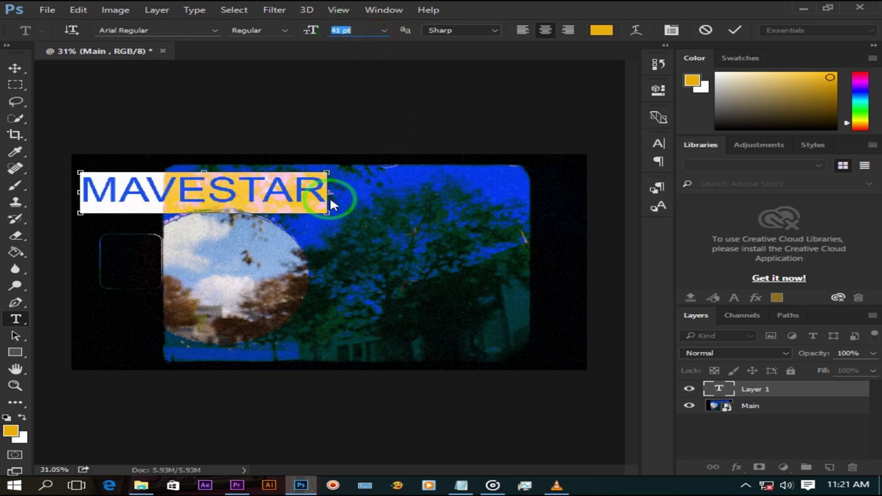
mouse_move(339, 256)
left_mouse_down()
mouse_move(483, 278)
mouse_move(480, 265)
left_mouse_up()
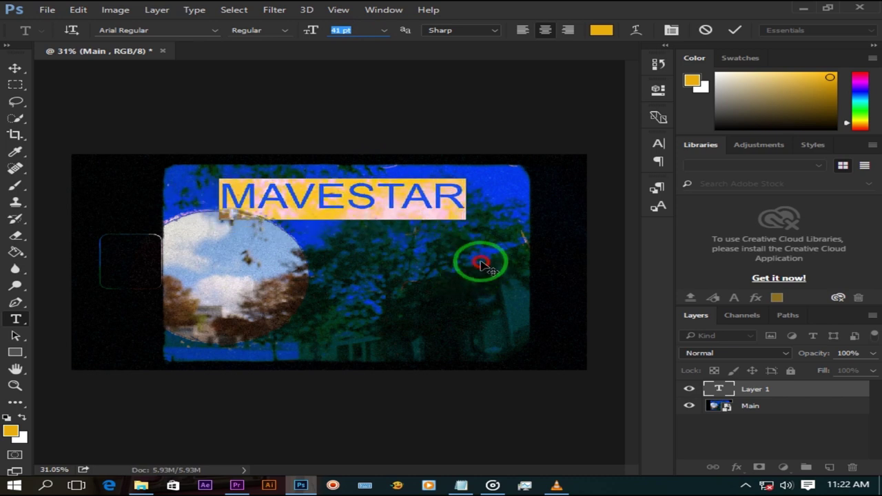
Set the MAVESTAR font to Cooper Black Regular
left_click(216, 31)
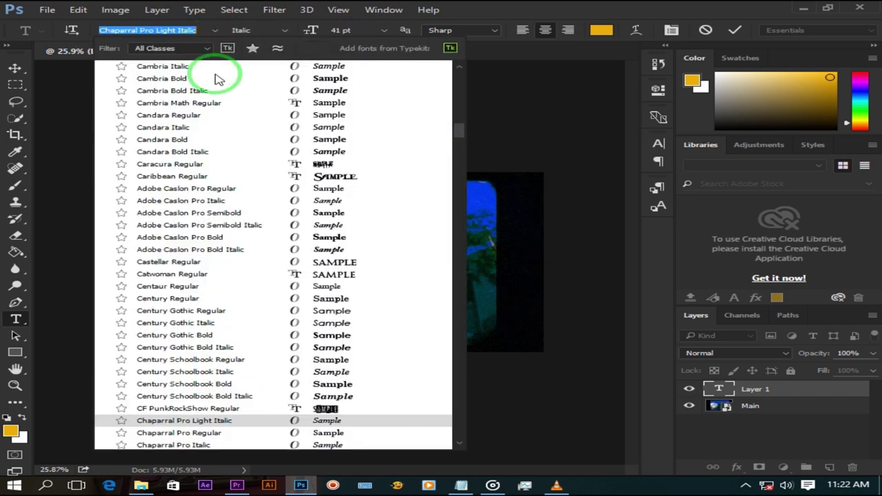
scroll(269, 248, "down", 2)
scroll(276, 252, "down", 3)
scroll(276, 255, "down", 2)
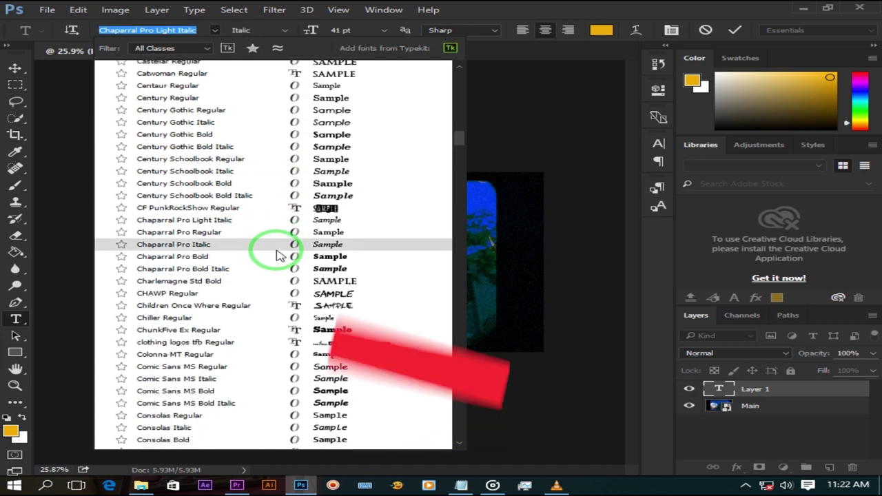
scroll(276, 255, "down", 3)
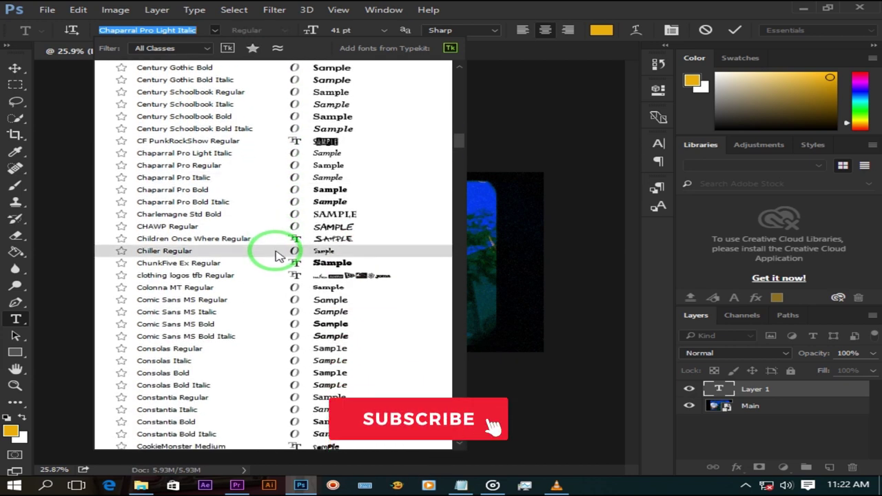
scroll(276, 256, "down", 3)
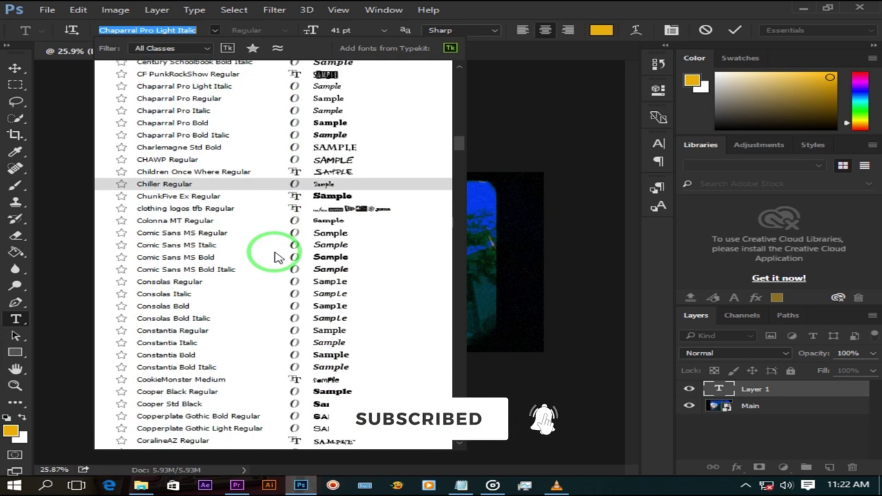
scroll(276, 255, "down", 2)
scroll(276, 255, "down", 1)
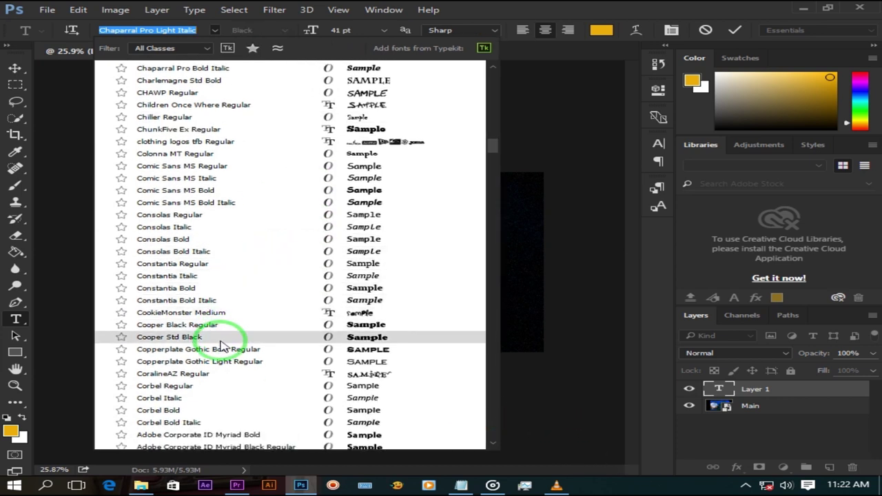
left_click(206, 326)
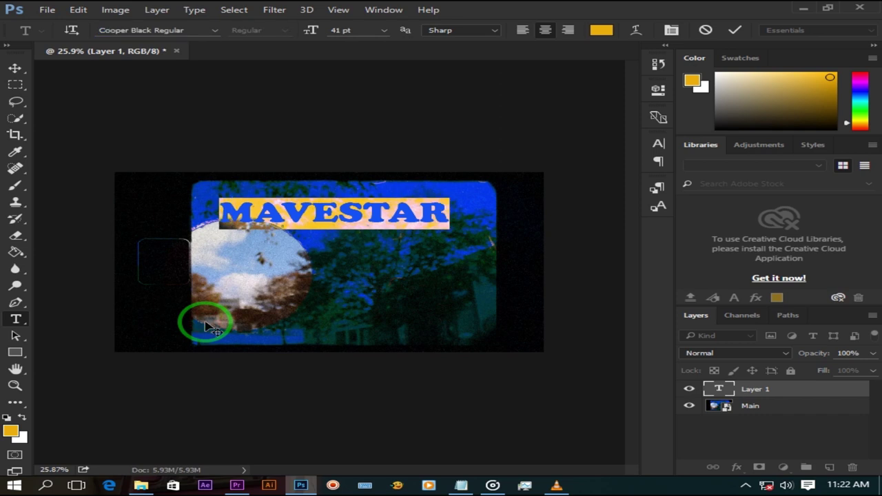
Colour the MAVESTAR text yellow using the Color Picker's hex value
left_click(597, 35)
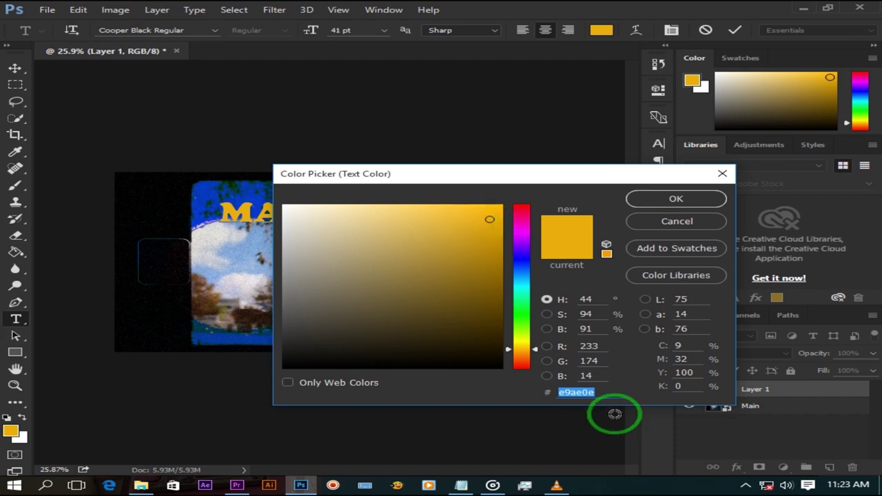
left_click_drag(614, 392, 479, 392)
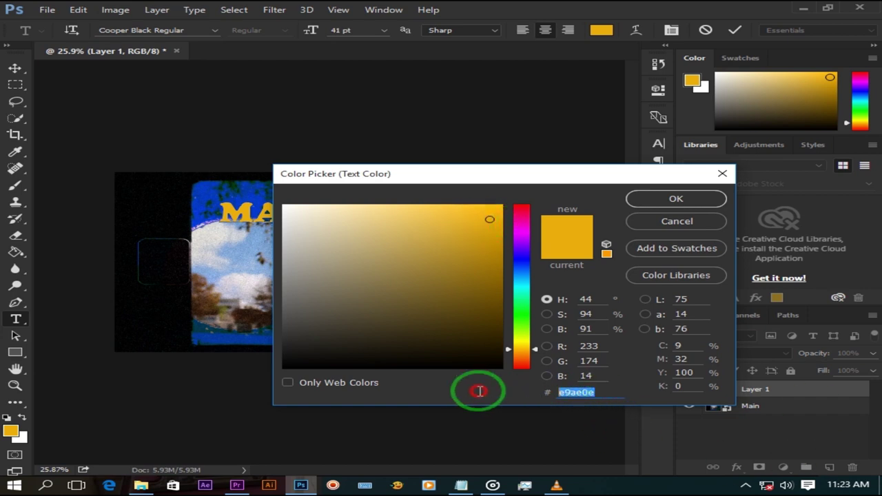
left_click(672, 200)
Commit MAVESTAR and type DOUBLE UP below it in Cooper Std Black
key("ctrl+Return")
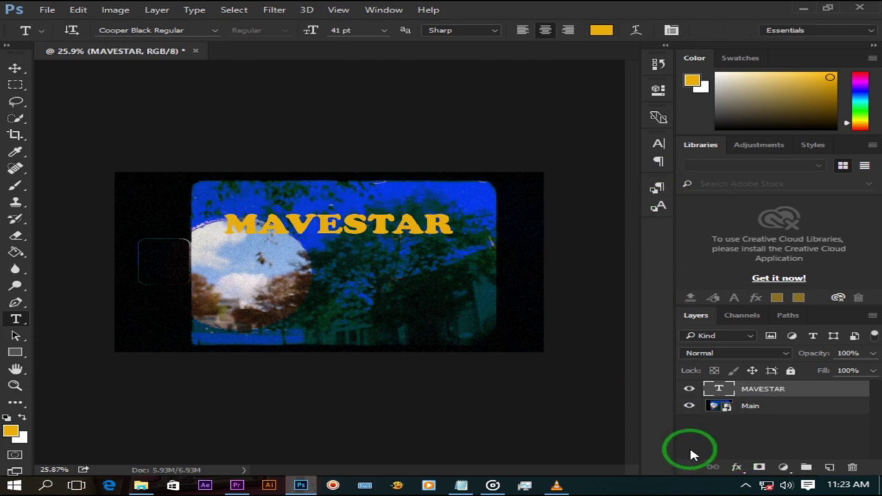
left_click(261, 259)
type("DOUB")
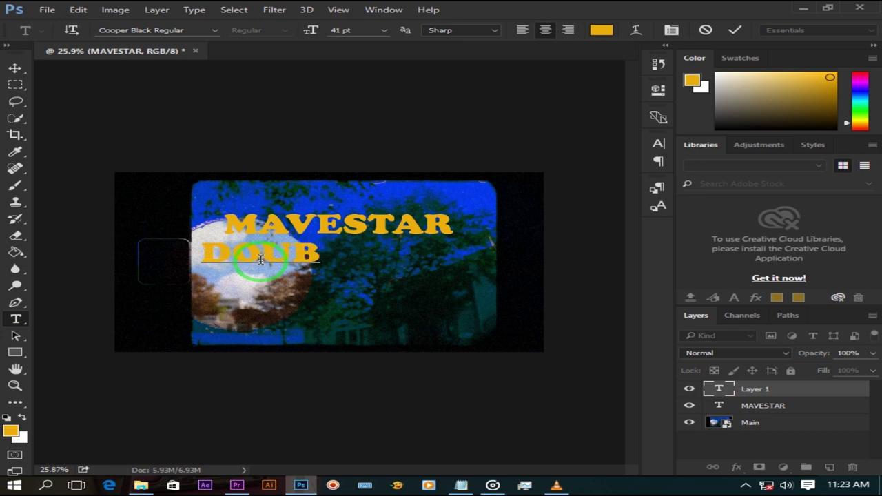
type("LE U")
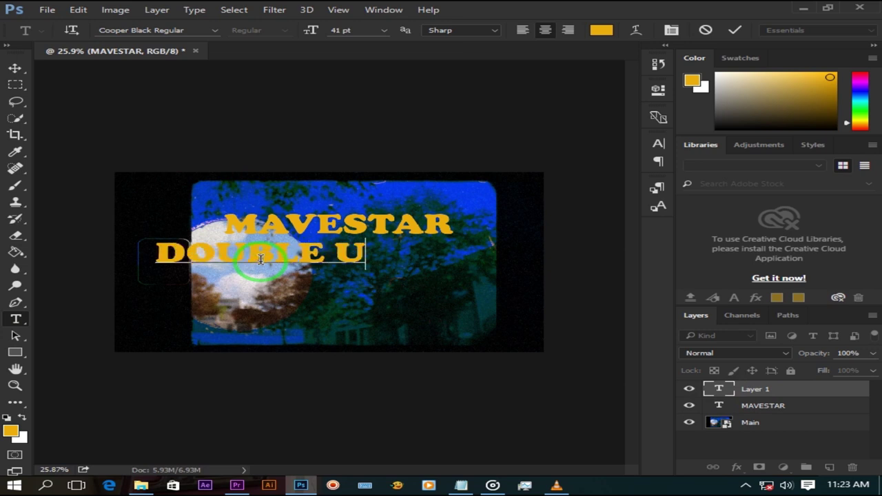
type("P")
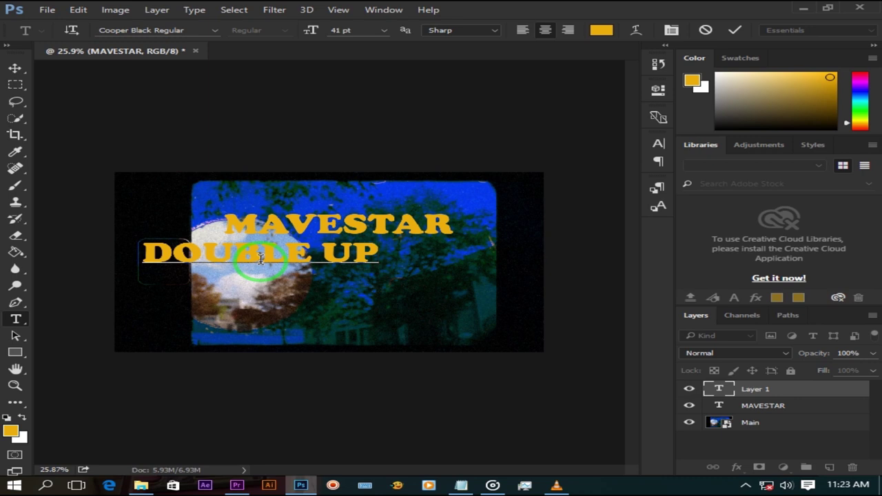
scroll(395, 358, "down", 3)
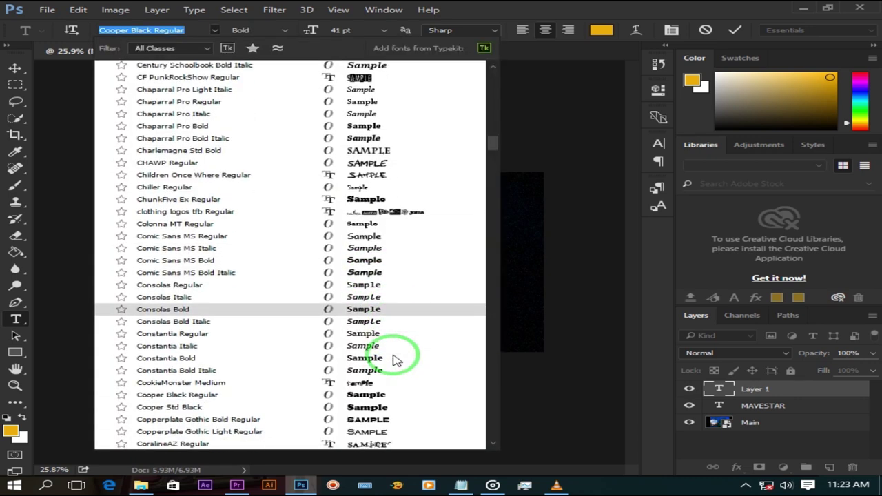
scroll(396, 359, "down", 1)
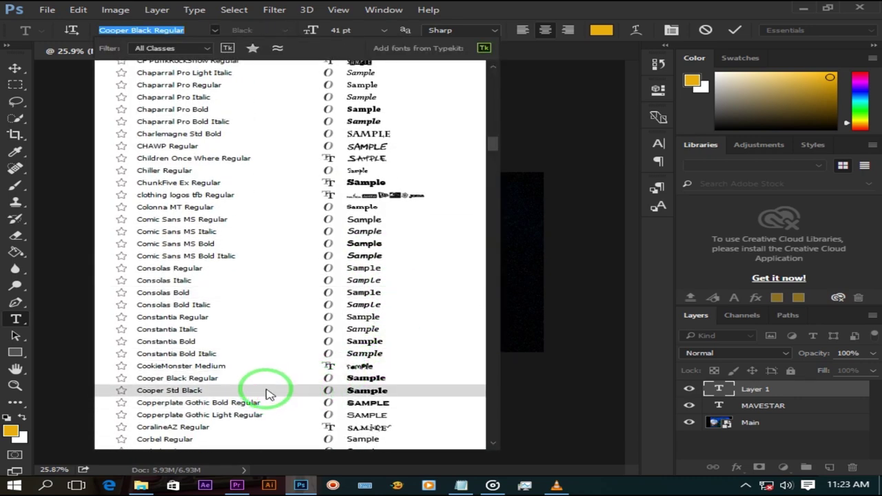
left_click(231, 390)
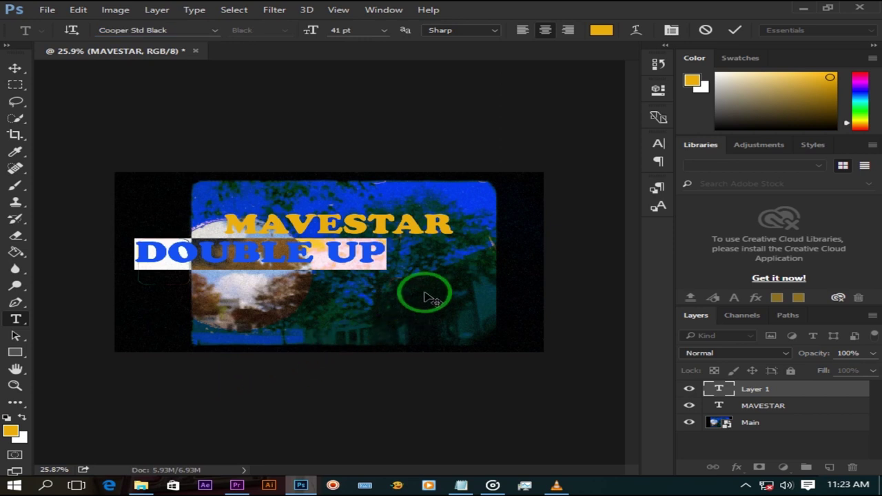
Shrink DOUBLE UP to 26 pt, centre it under MAVESTAR, and commit
mouse_move(425, 295)
left_mouse_down()
mouse_move(527, 286)
mouse_move(509, 295)
left_mouse_up()
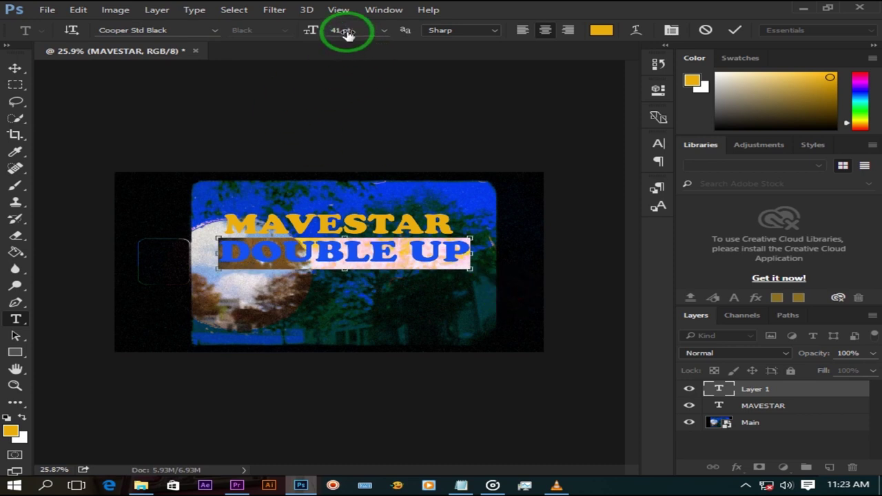
left_click_drag(348, 35, 336, 35)
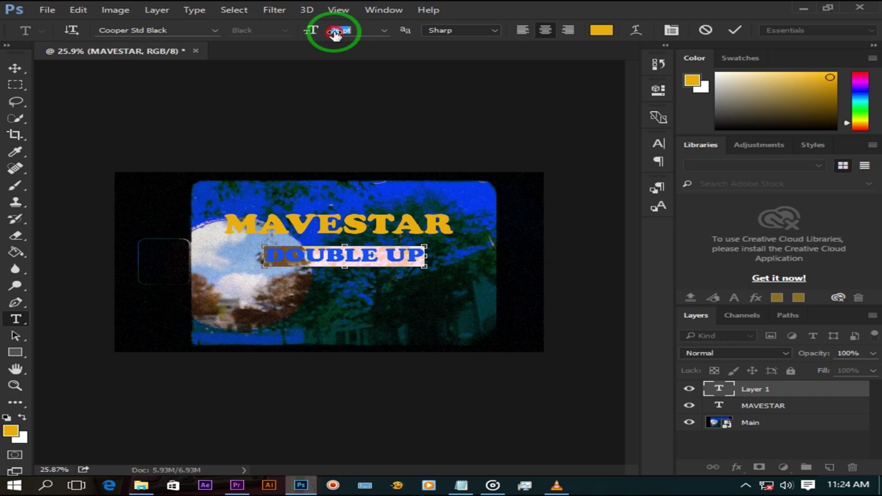
left_click_drag(436, 294, 428, 284)
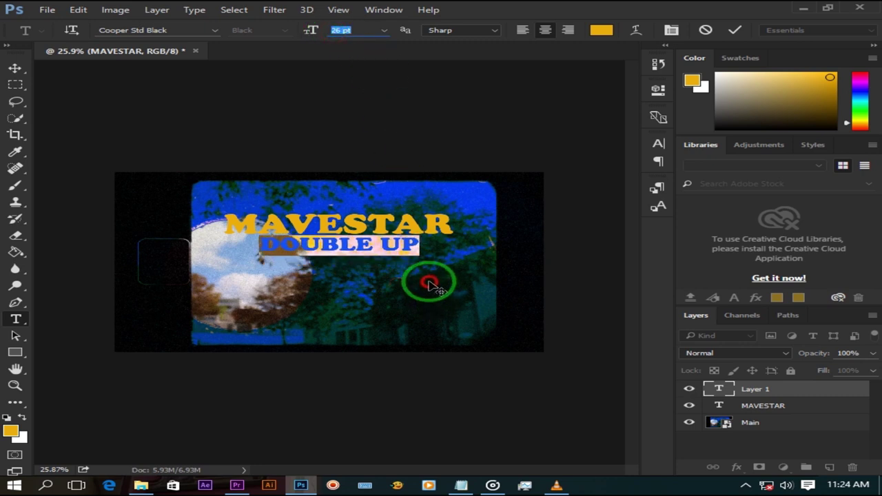
left_click(780, 408)
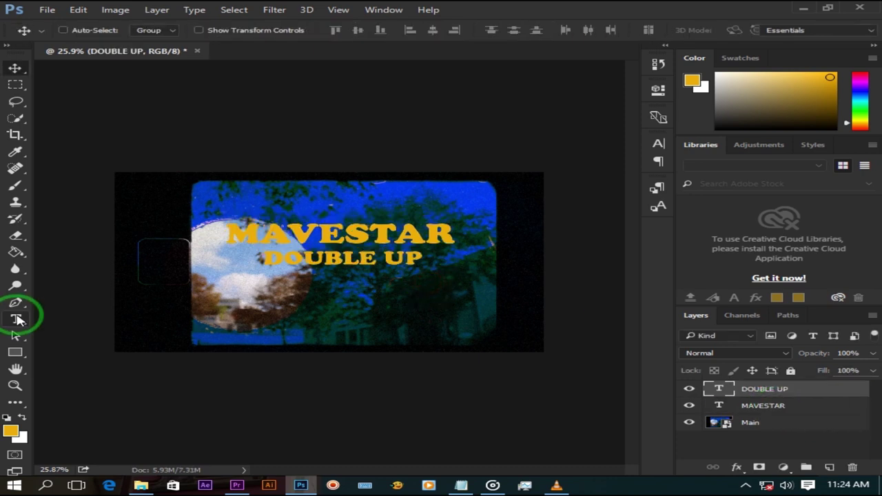
Type 'A LUUCAM PRODUCTION' as a new text line below DOUBLE UP
left_click(16, 319)
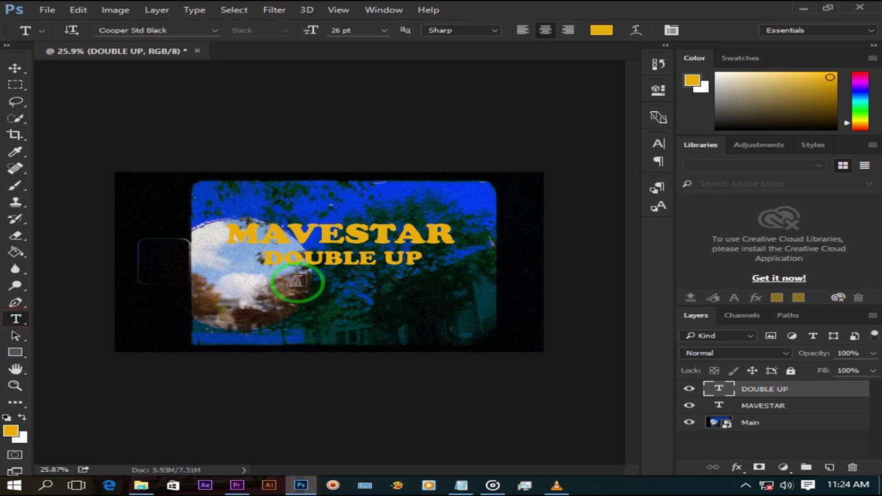
left_click(292, 301)
type("AL")
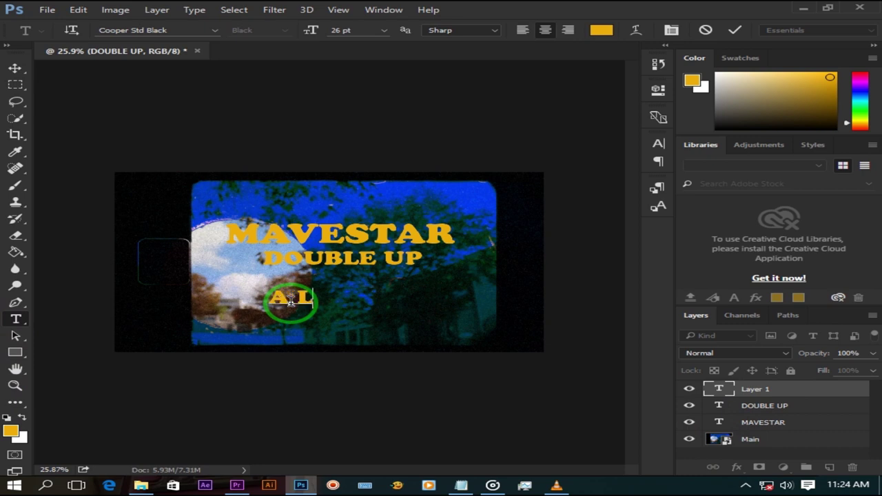
type("UUCAM")
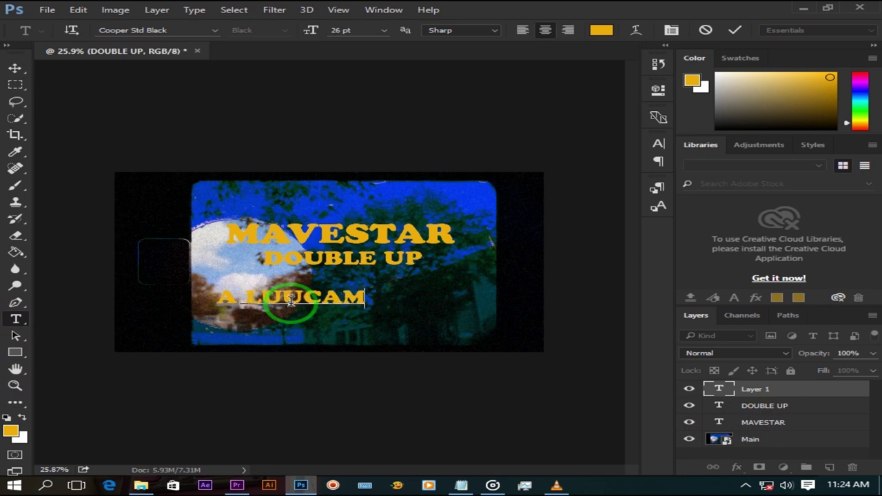
type(" PR")
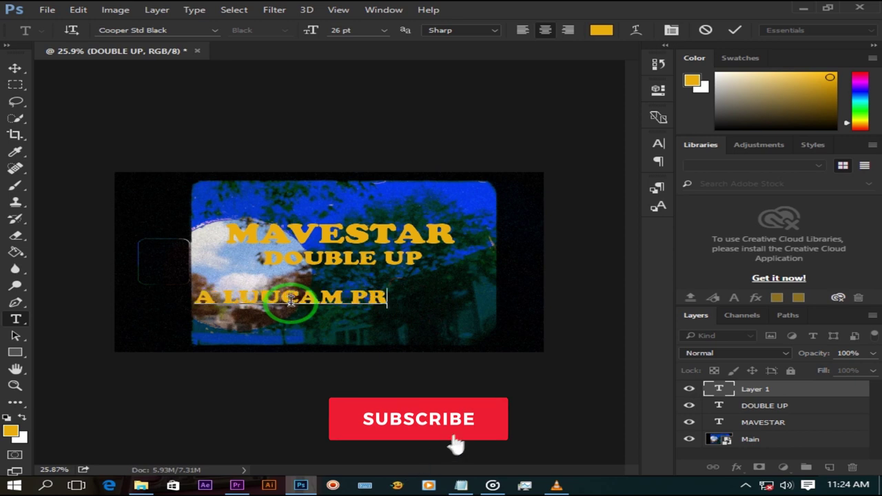
type("ODUC")
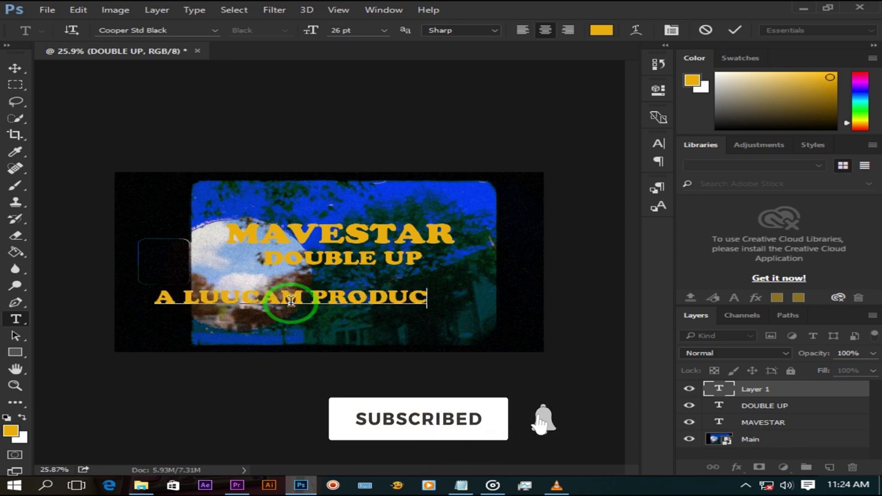
type("TION")
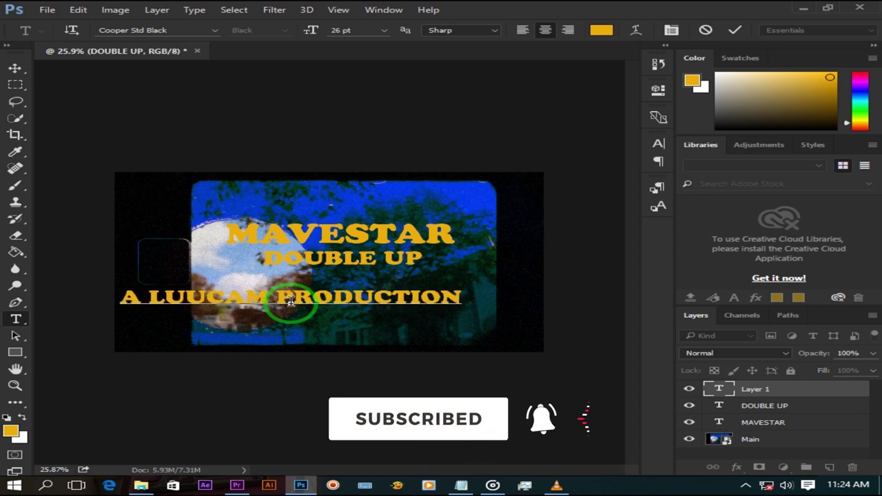
key("ctrl")
key("ctrl+a")
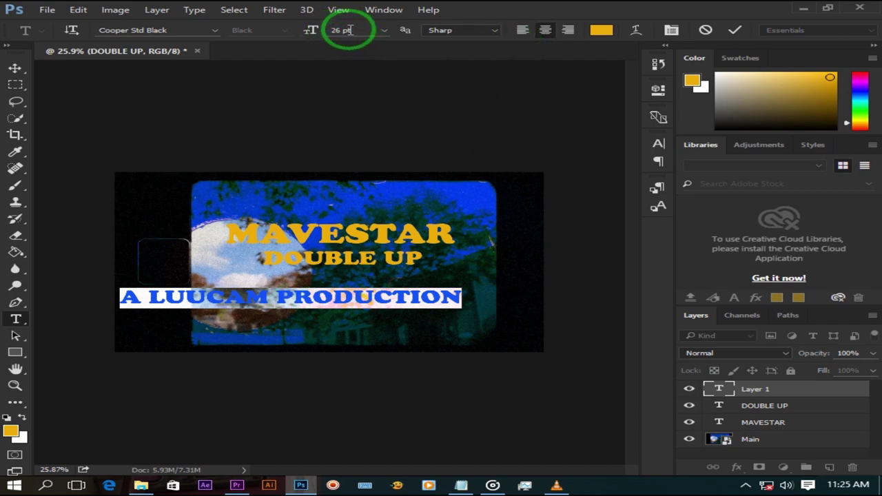
Reduce the credit to 12 pt and move it just beneath DOUBLE UP
scroll(348, 33, "down", 2)
scroll(345, 33, "down", 8)
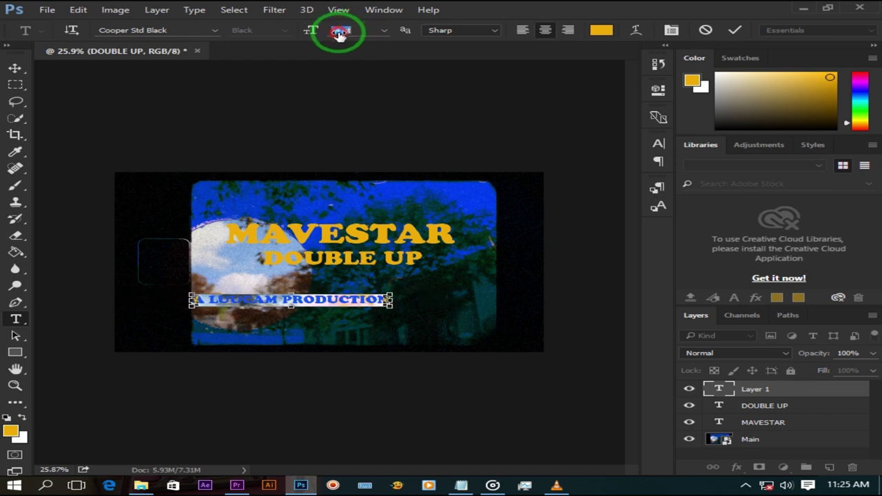
scroll(339, 35, "down", 3)
scroll(338, 36, "down", 1)
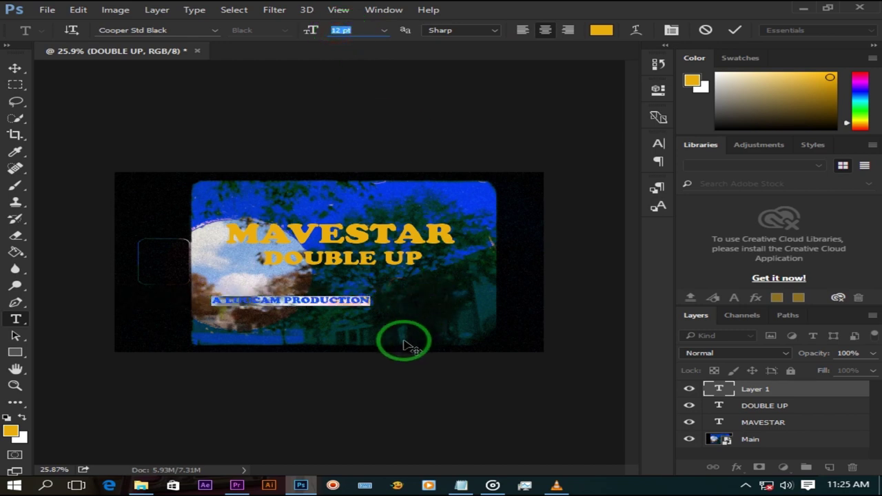
mouse_move(360, 329)
left_mouse_down()
mouse_move(390, 308)
mouse_move(410, 307)
left_mouse_up()
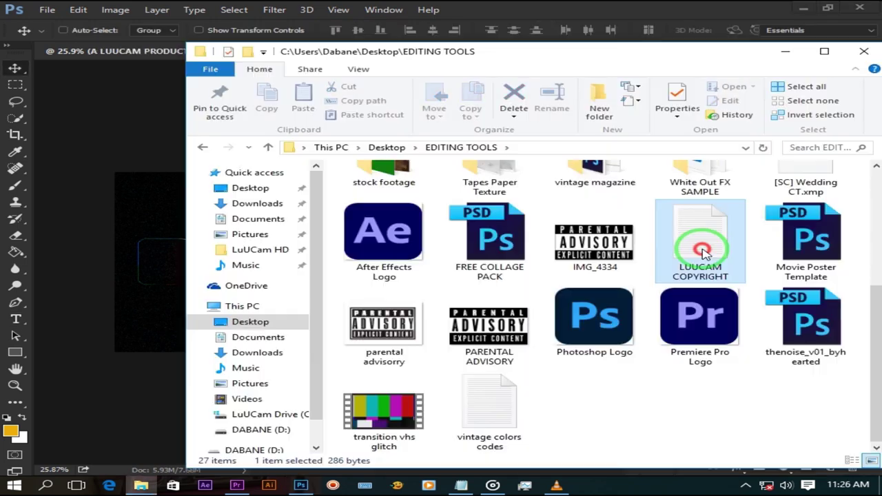
Copy the OWNERSHIP…LIABILITY paragraph from LUUCAM COPYRIGHT.txt, then minimize Notepad and Explorer
double_click(703, 245)
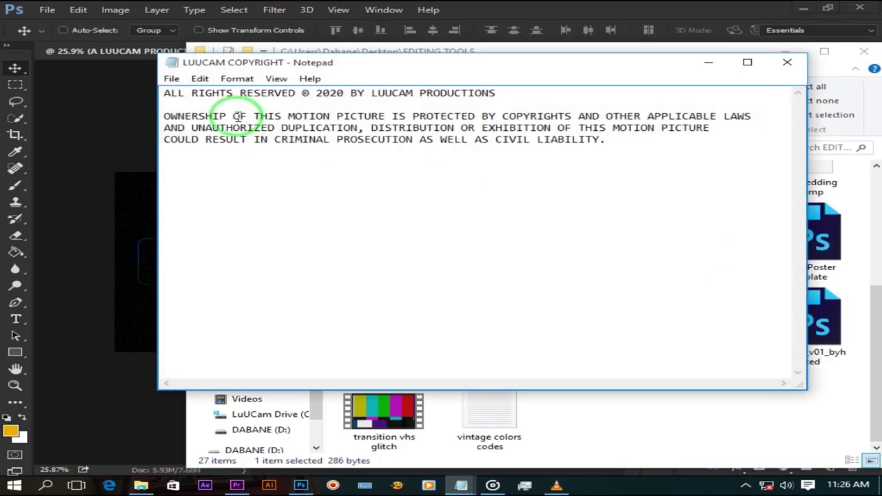
left_click_drag(153, 116, 646, 155)
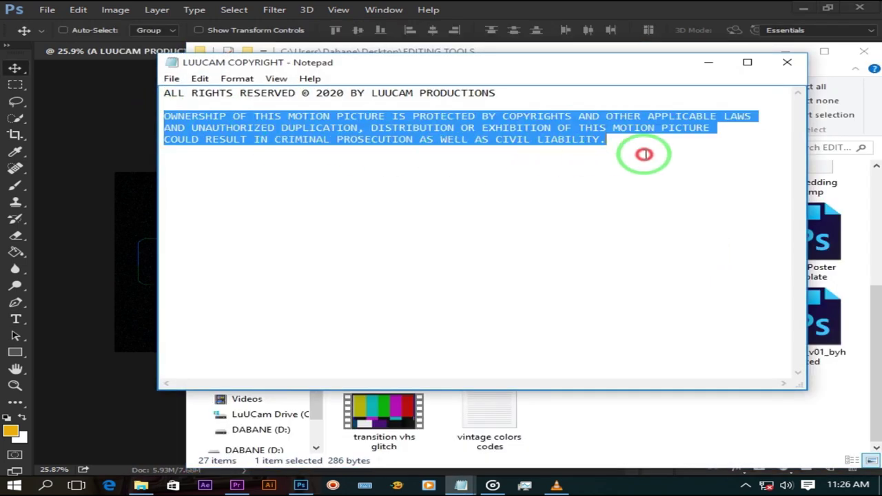
right_click(576, 147)
left_click(605, 181)
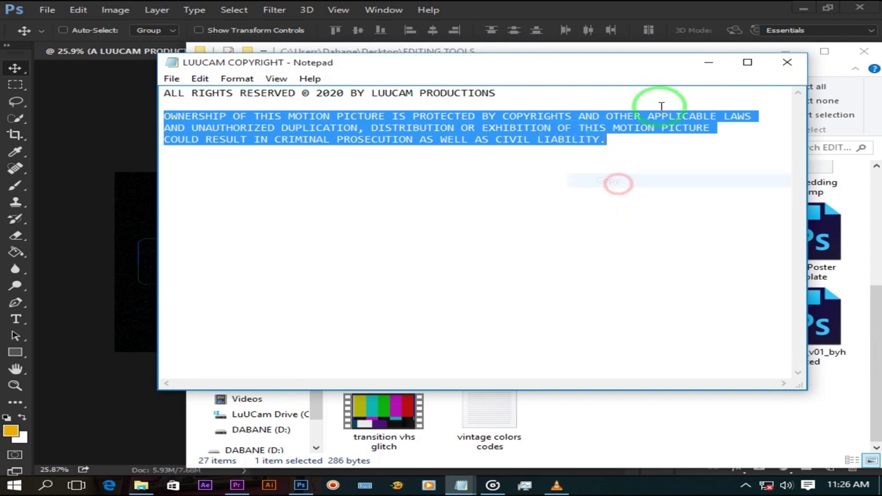
left_click(702, 63)
left_click(787, 53)
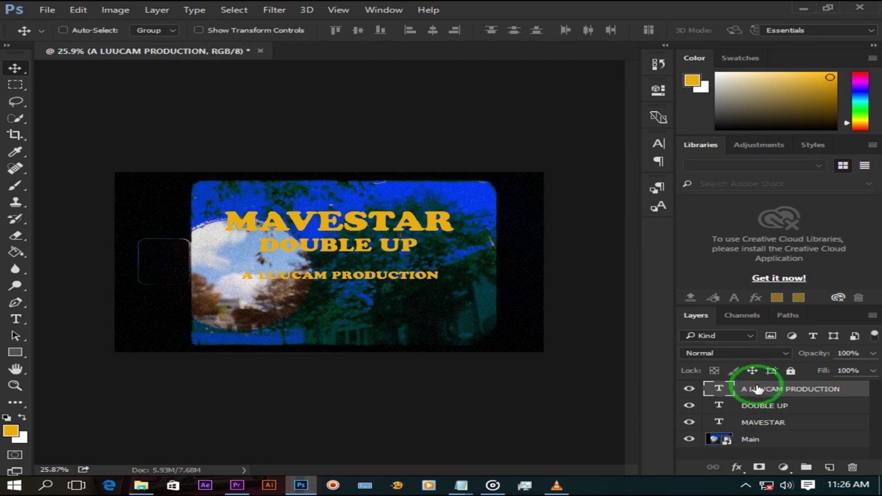
Paste the copyright paragraph as a new text layer in Arial Regular
left_click(15, 318)
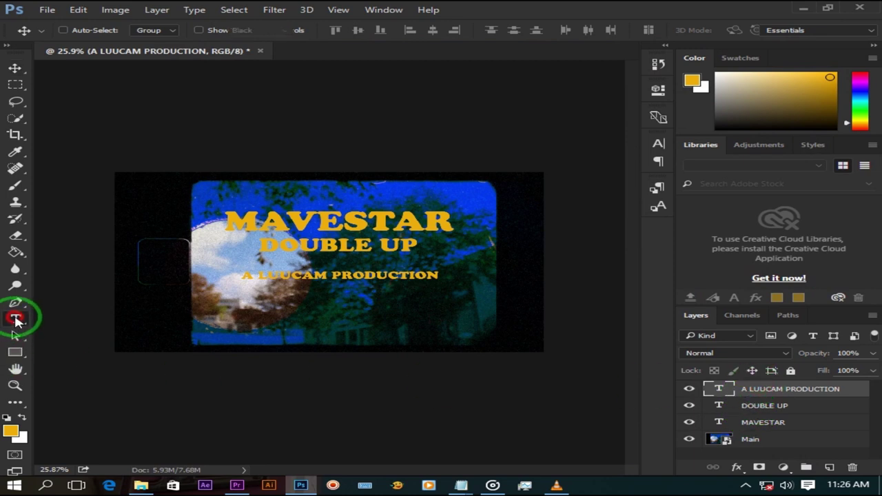
left_click(254, 326)
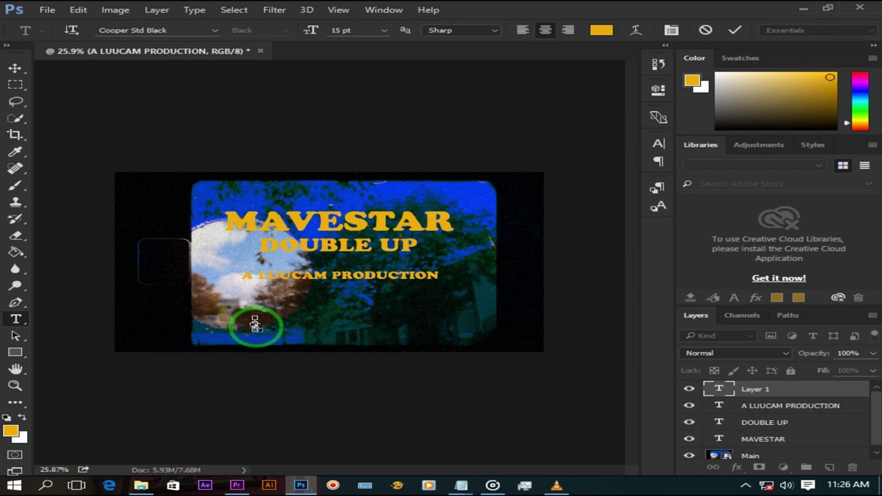
key("ctrl+v")
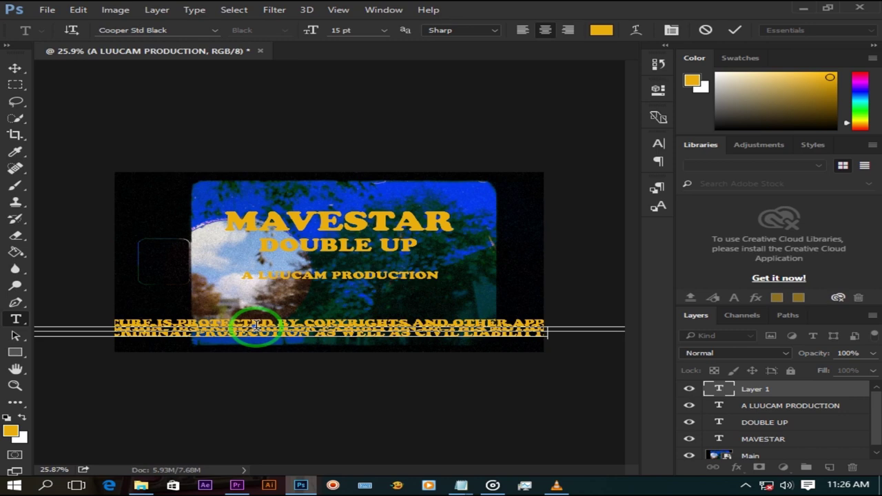
key("ctrl+a")
left_click(212, 31)
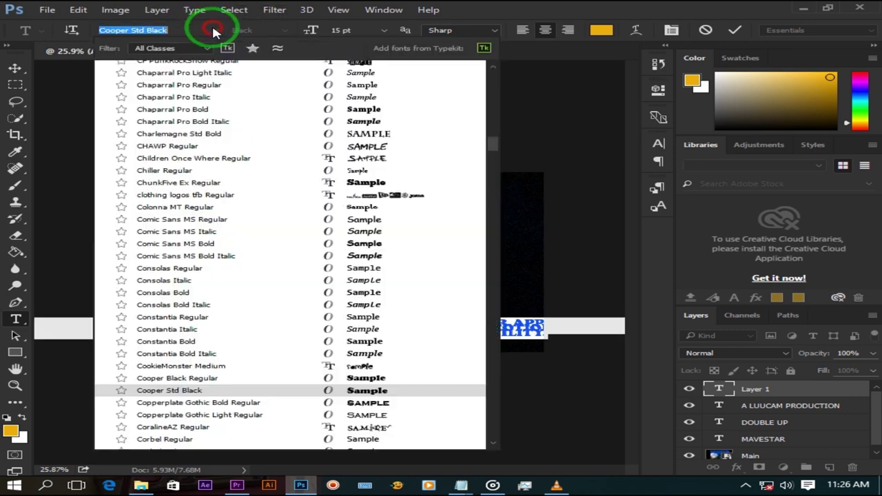
left_click_drag(492, 138, 491, 72)
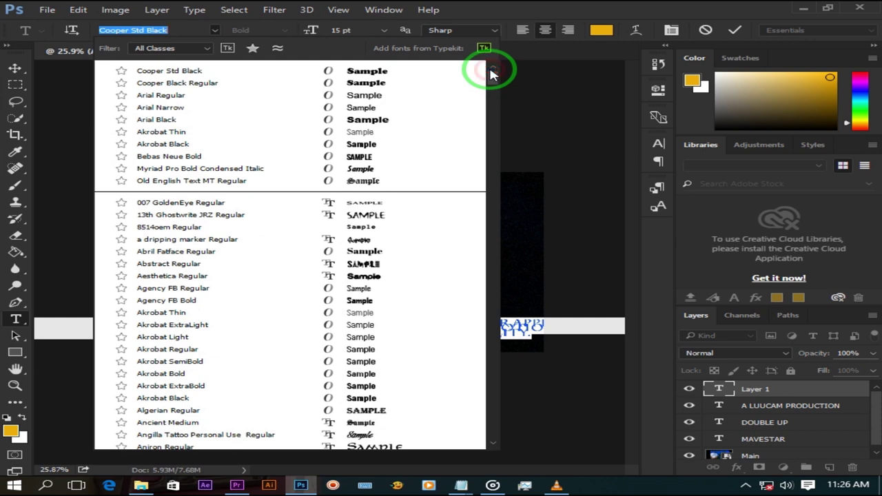
left_click(160, 97)
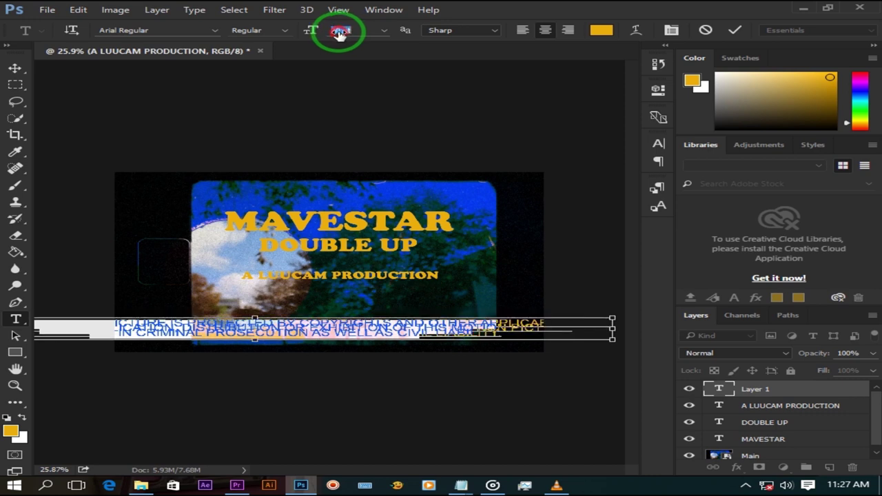
Shrink the copyright text to 5 pt and centre it along the image bottom
scroll(337, 32, "down", 3)
scroll(336, 35, "down", 2)
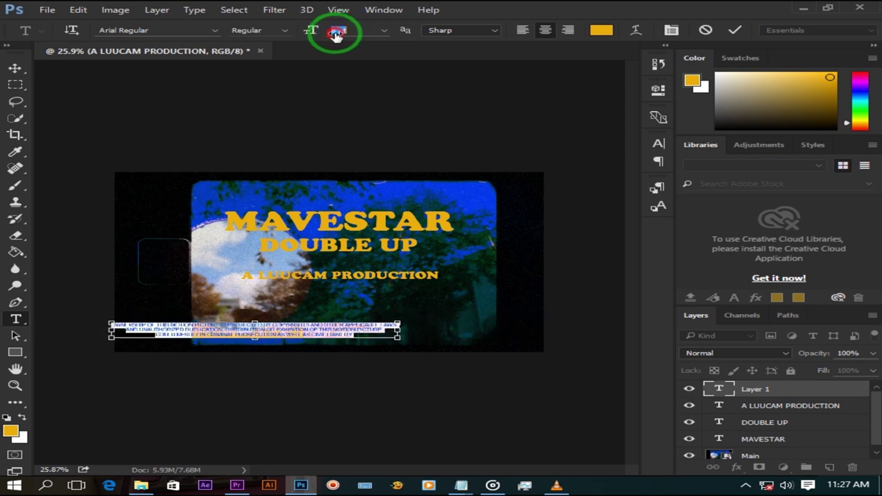
scroll(335, 35, "down", 2)
scroll(333, 37, "down", 1)
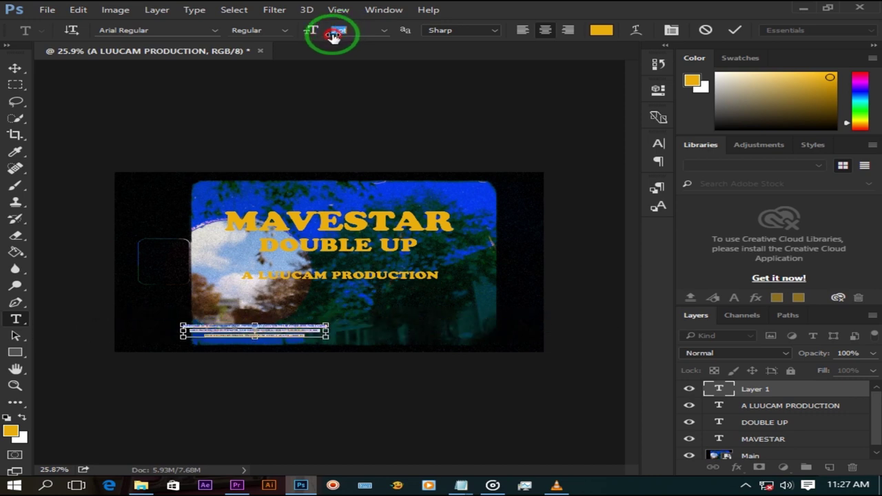
scroll(335, 37, "up", 2)
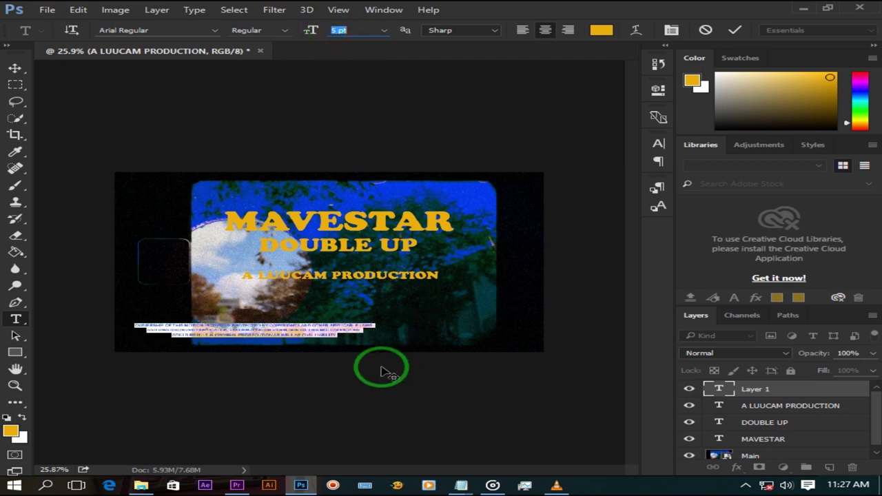
left_click_drag(380, 369, 468, 374)
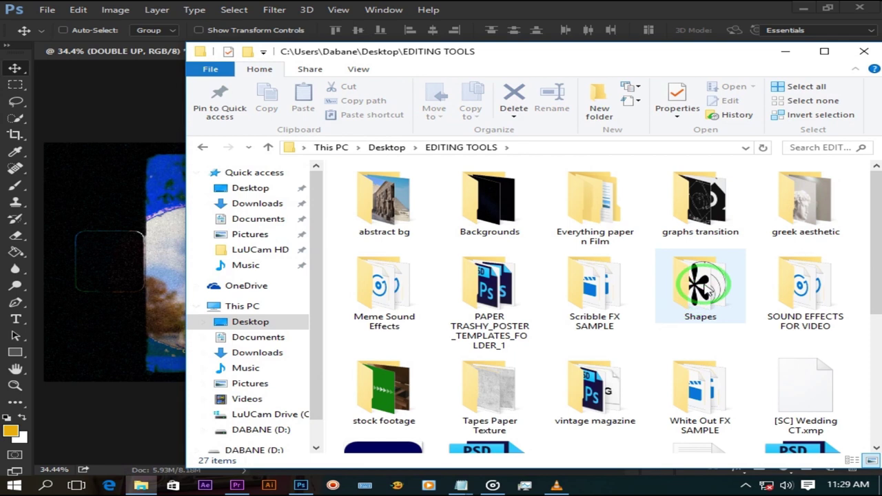
left_click(701, 284)
Drag the Shapes-03 star from EDITING TOOLS\Shapes onto the canvas and scale it small top-right
double_click(702, 284)
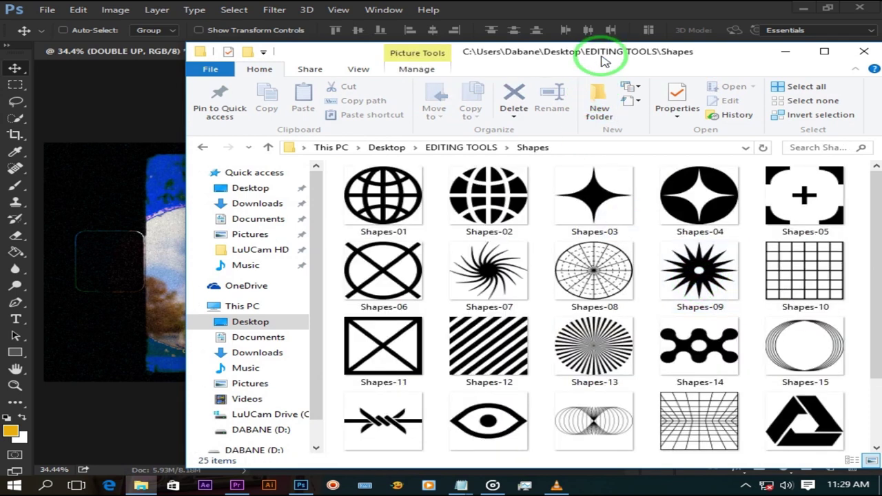
left_click_drag(602, 57, 768, 94)
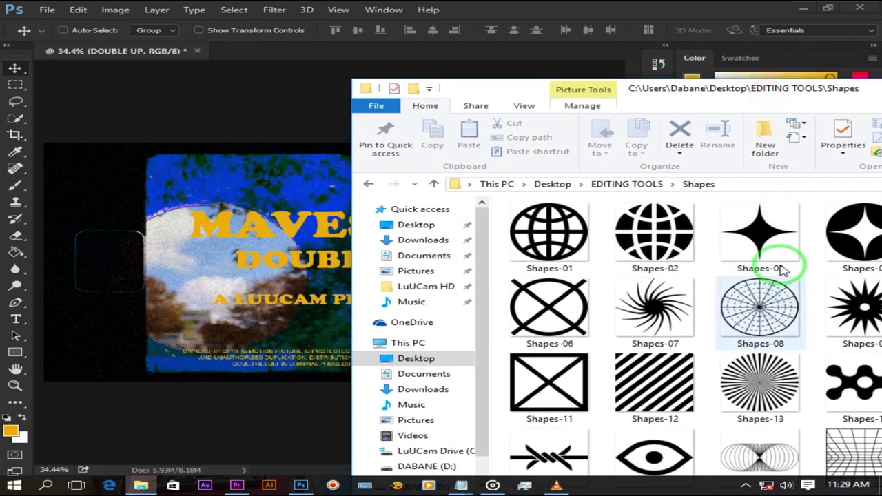
left_click(765, 235)
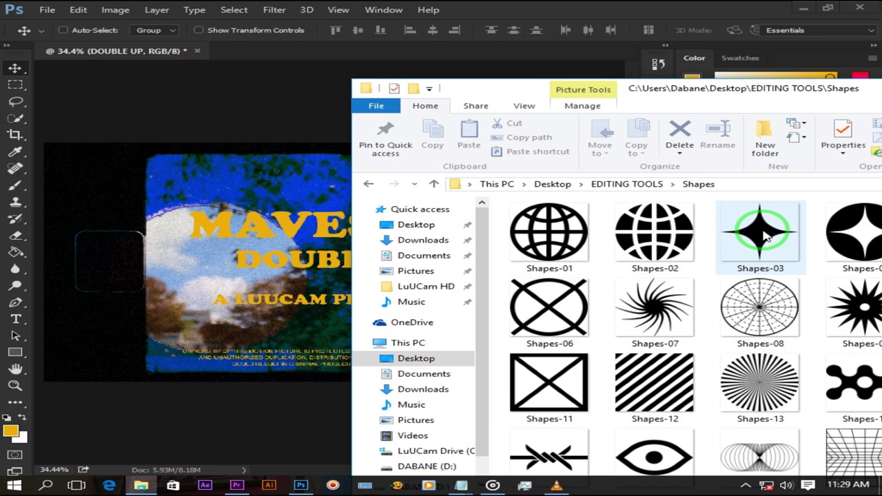
left_click_drag(767, 238, 295, 202)
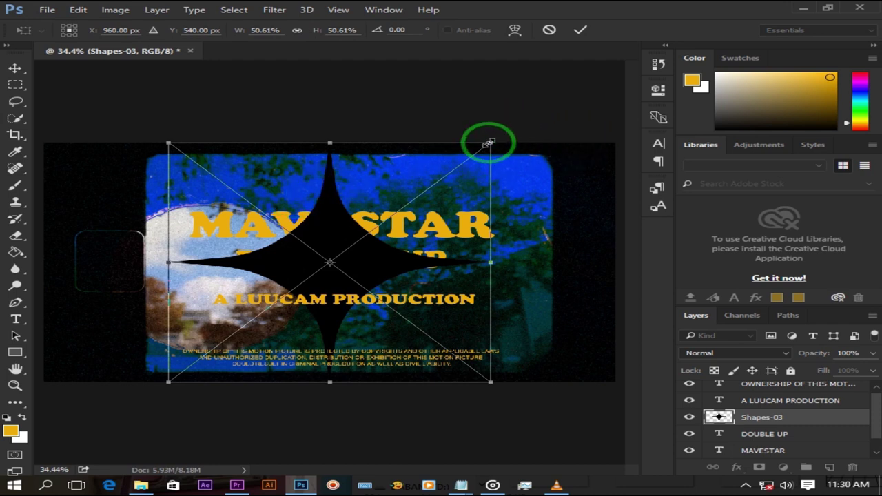
mouse_move(489, 142)
left_mouse_down()
mouse_move(267, 324)
mouse_move(495, 174)
mouse_move(469, 193)
left_mouse_up()
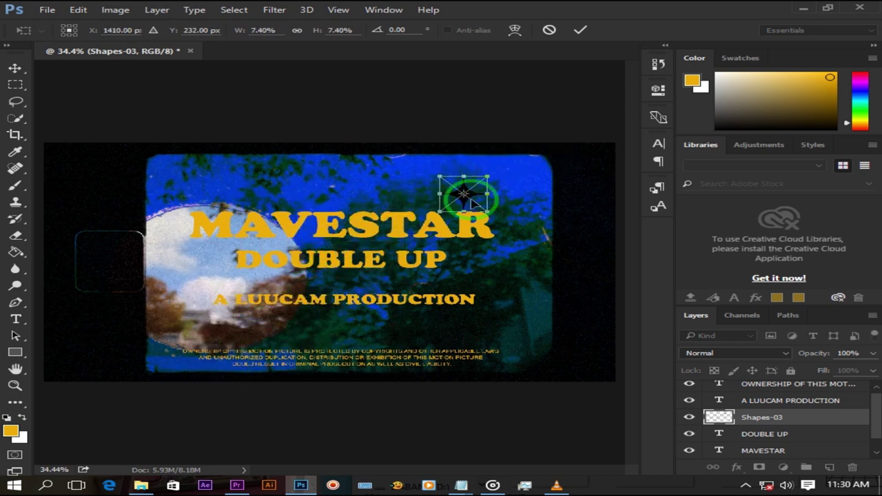
Commit the star, reorder its layer, and rename Shapes-03 to STAR
left_click(770, 417)
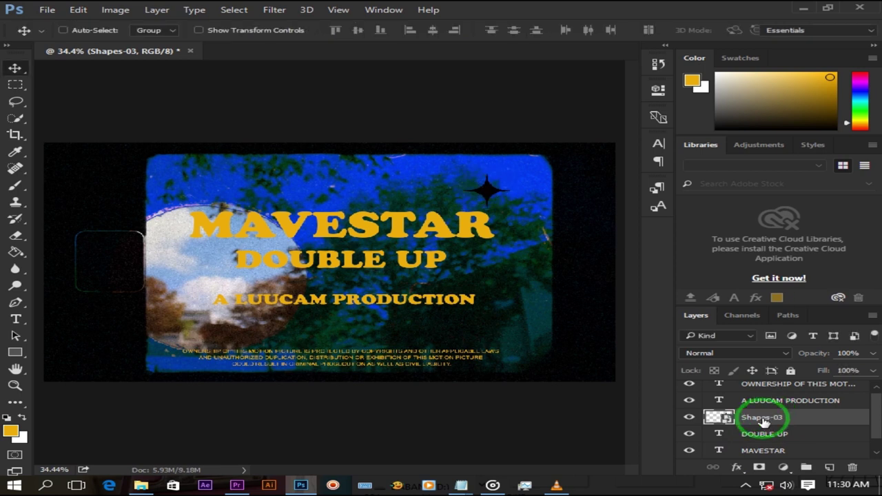
left_click_drag(763, 421, 760, 463)
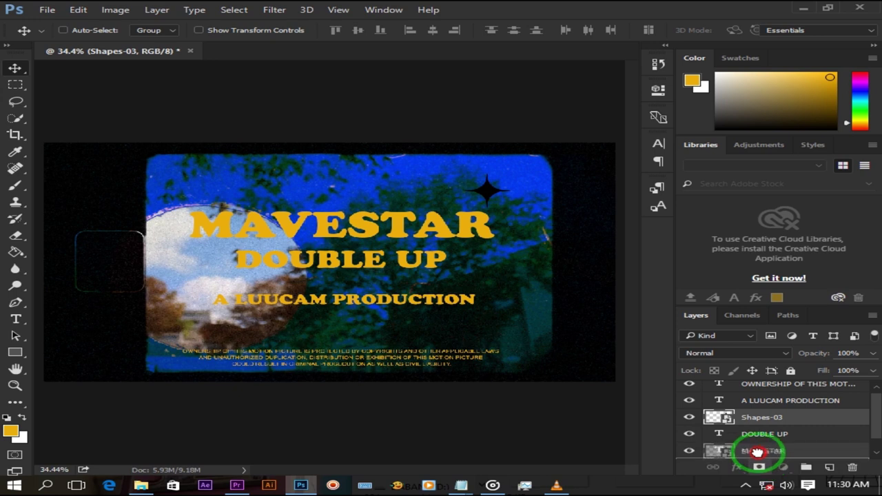
left_click_drag(759, 461, 758, 458)
scroll(770, 429, "down", 1)
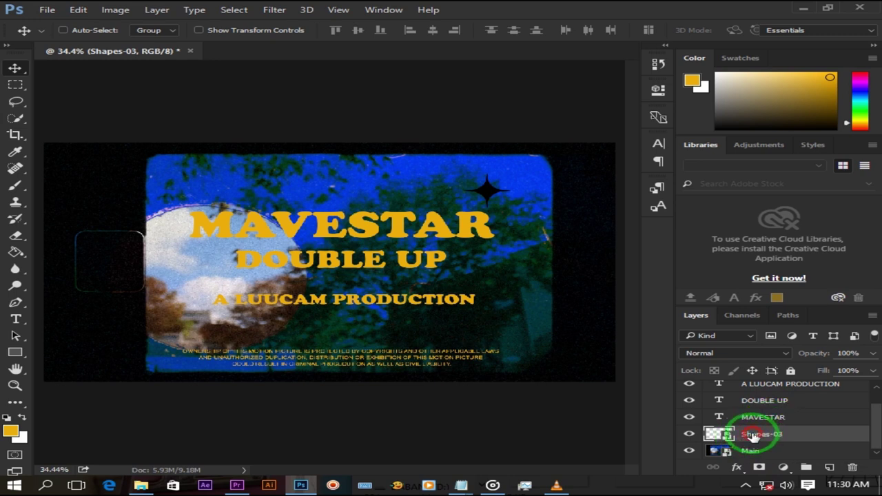
double_click(753, 435)
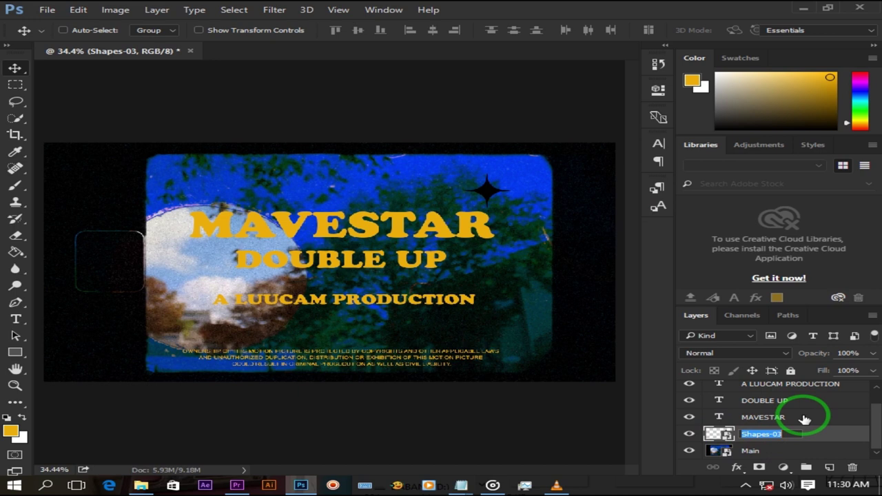
type("STAR")
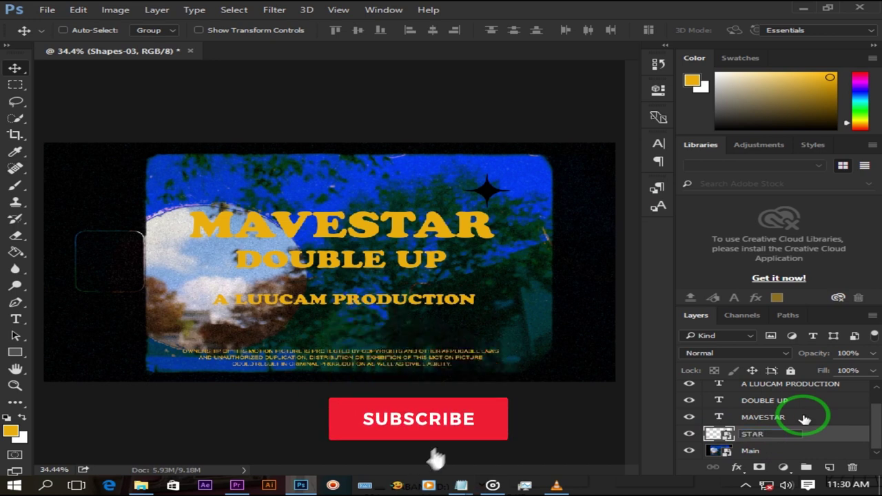
left_click(758, 449)
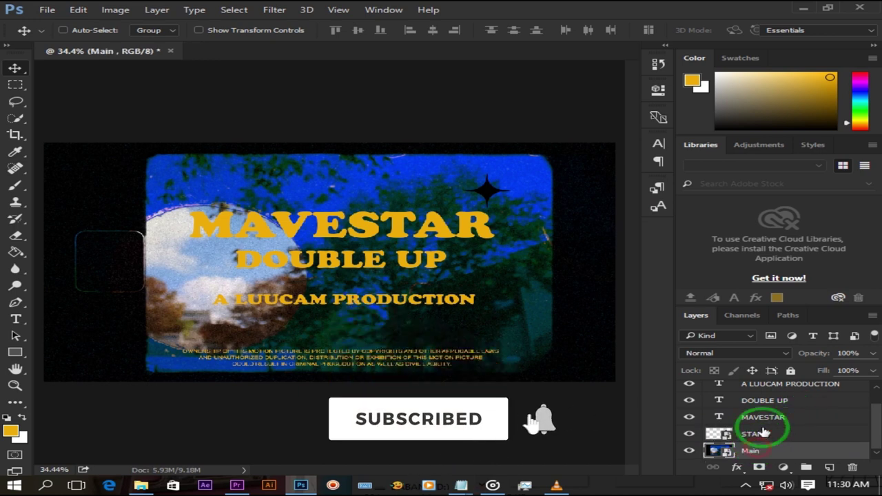
left_click(759, 432)
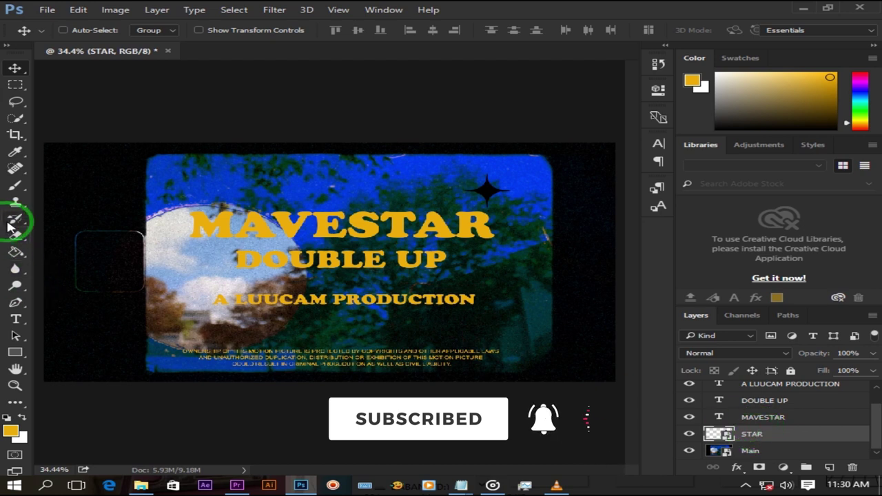
Rasterize the STAR layer and fill it with the title yellow using the Paint Bucket
left_click(17, 251)
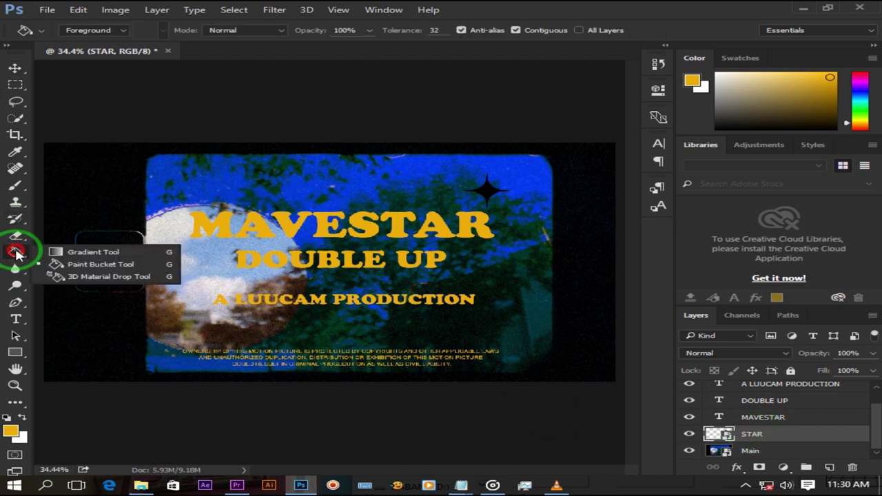
left_click(95, 266)
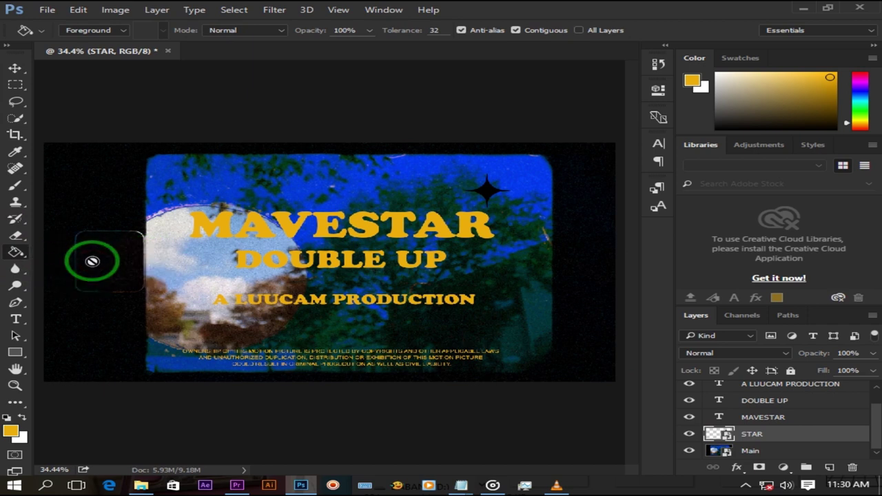
right_click(758, 440)
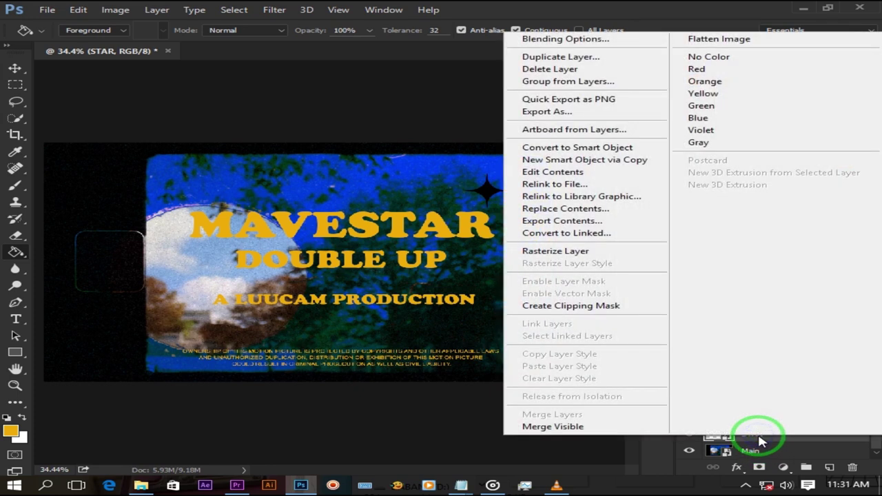
left_click(562, 252)
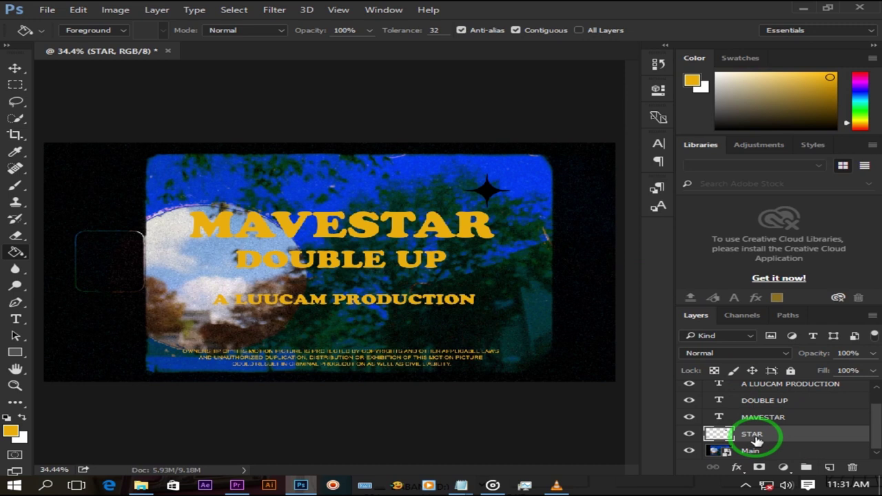
left_click(10, 430)
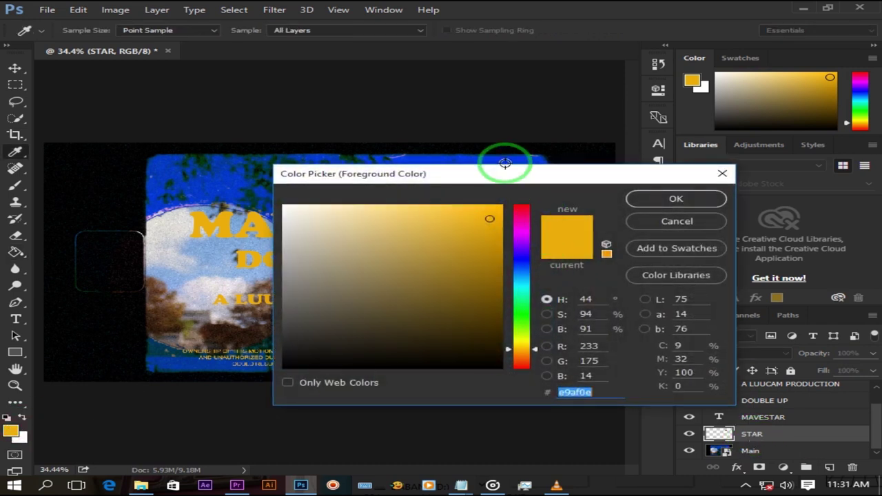
left_click_drag(488, 175, 528, 170)
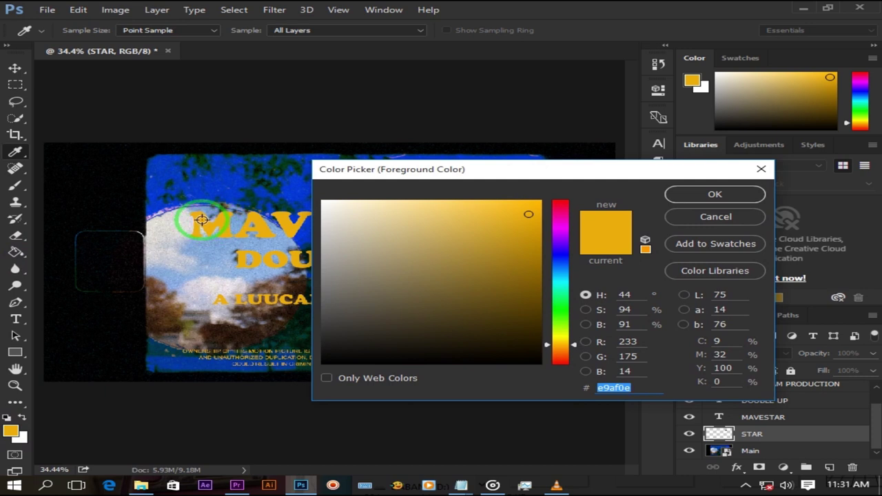
left_click(710, 194)
key("g")
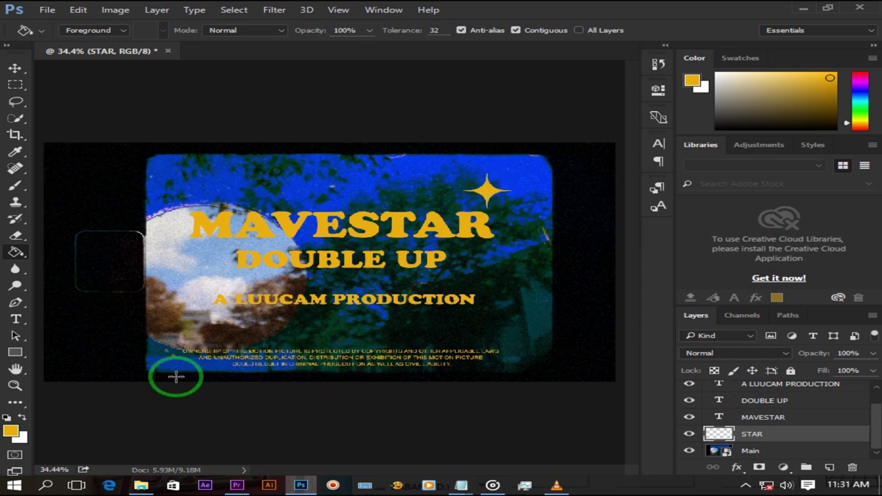
Duplicate the STAR layer and name the copy STAR 2
key("ctrl+j")
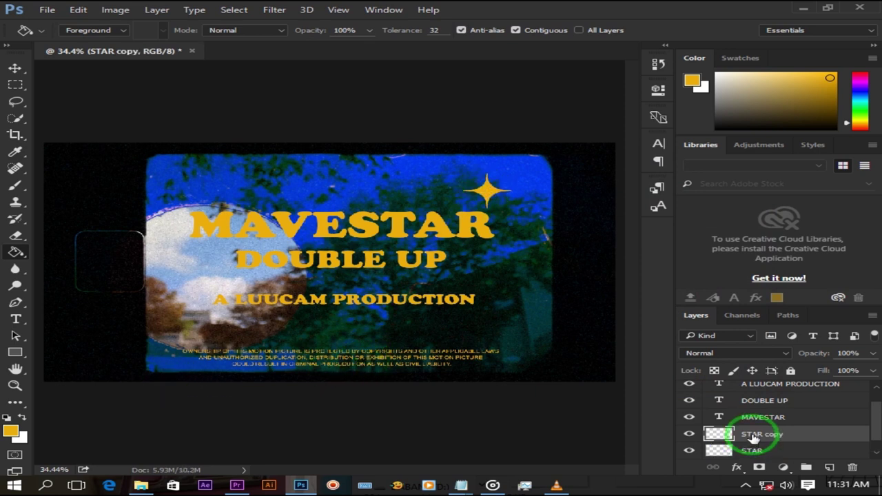
left_click(769, 436)
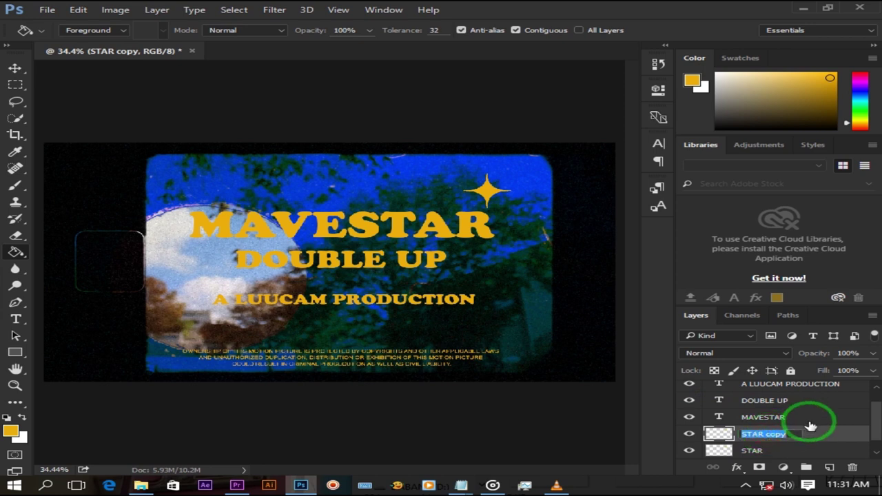
left_click(795, 435)
type("2")
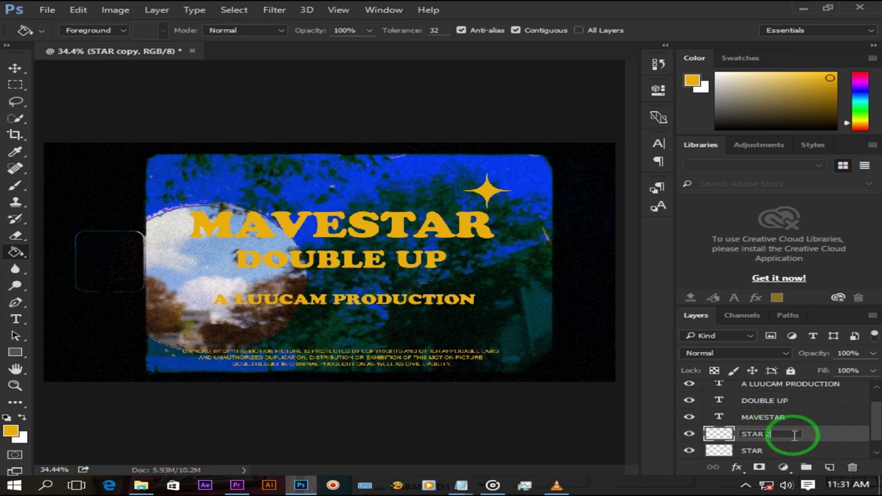
key("Return")
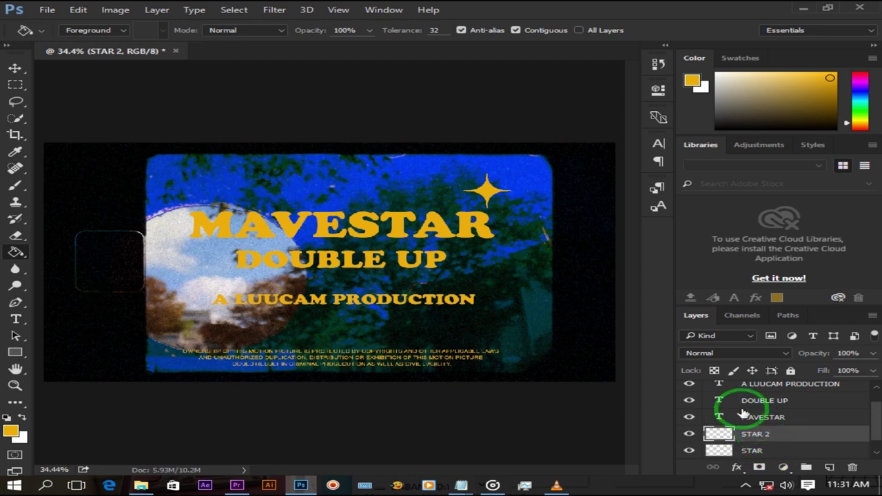
Move the second star beside the bottom-left copyright line and shrink it to about 65%
left_click(13, 69)
mouse_move(487, 189)
left_mouse_down()
mouse_move(201, 315)
mouse_move(185, 336)
left_mouse_up()
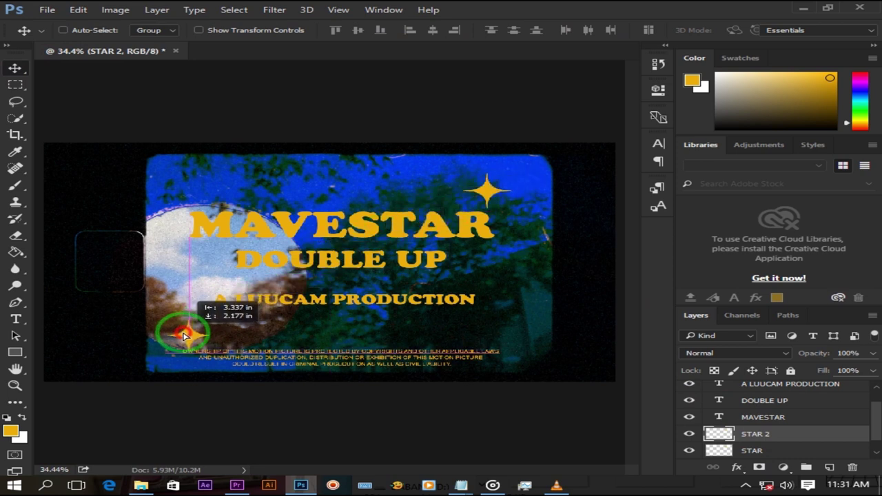
left_click_drag(185, 336, 193, 337)
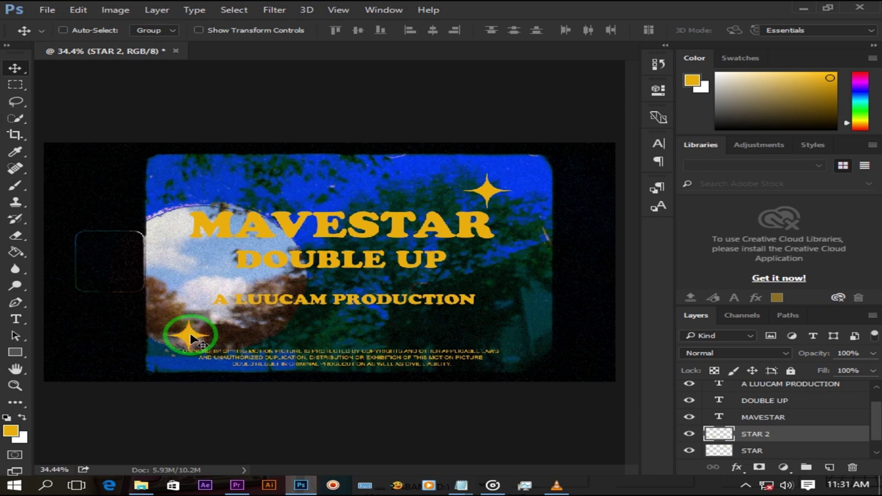
key("ctrl+t")
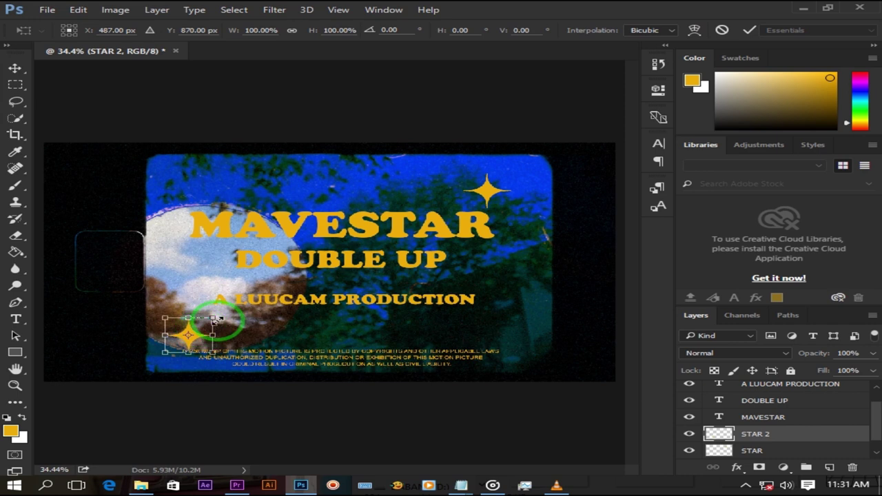
mouse_move(213, 318)
left_mouse_down()
mouse_move(187, 343)
mouse_move(180, 334)
left_mouse_up()
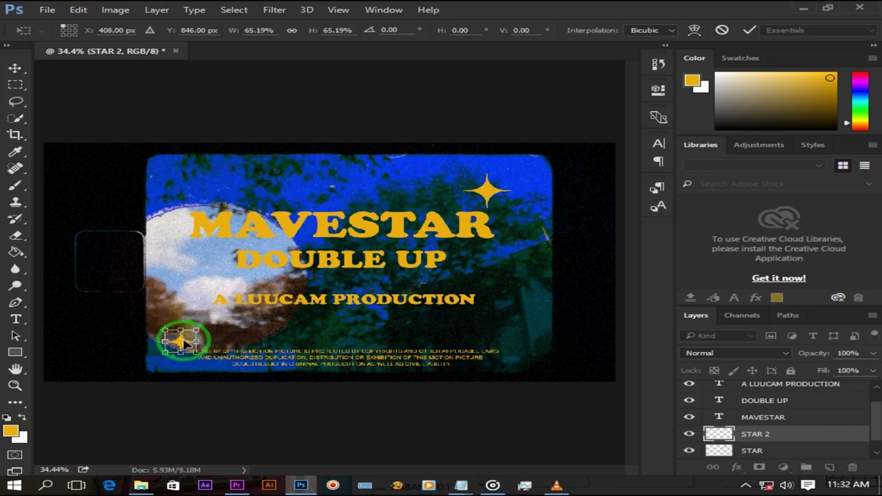
Undo the last changes and hide the Main background layer
left_click(76, 10)
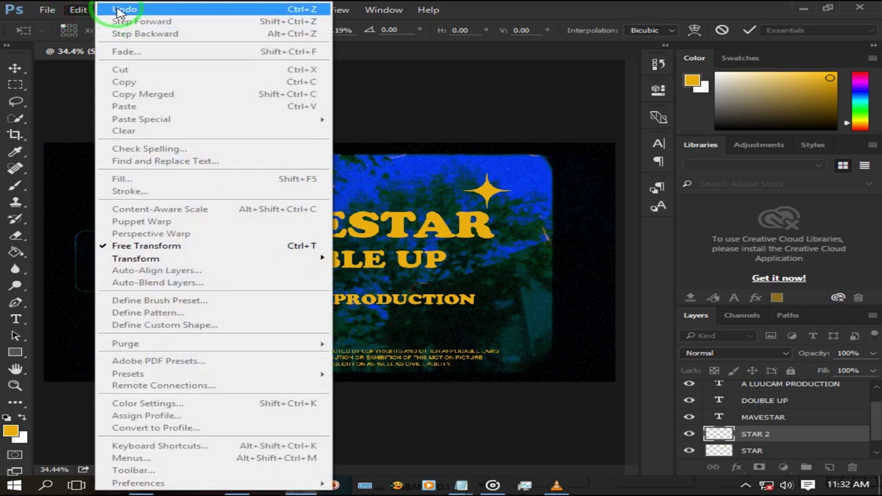
left_click(120, 11)
left_click(207, 370)
left_click(78, 10)
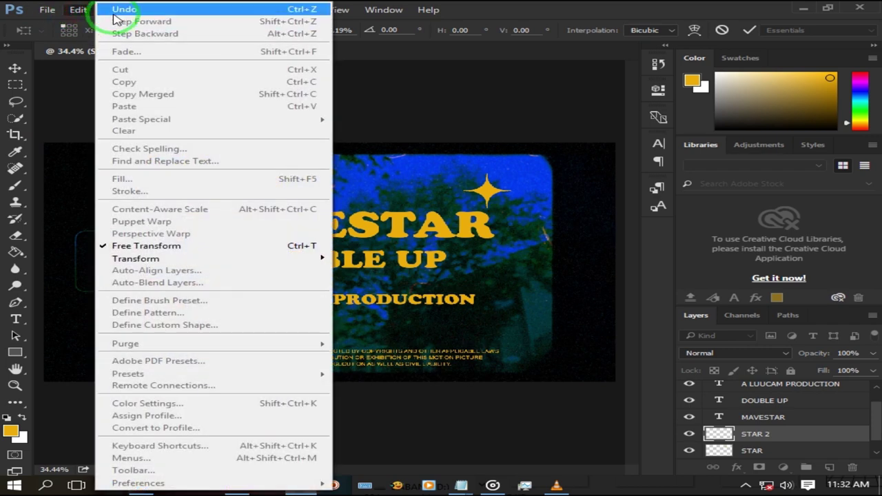
left_click(114, 11)
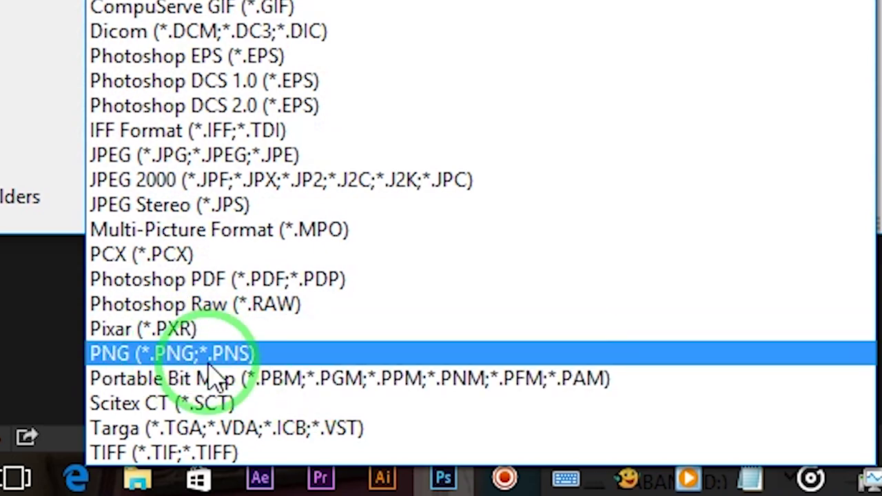
Save the title as PNG 'music video title tEST' on the Desktop
left_click(197, 360)
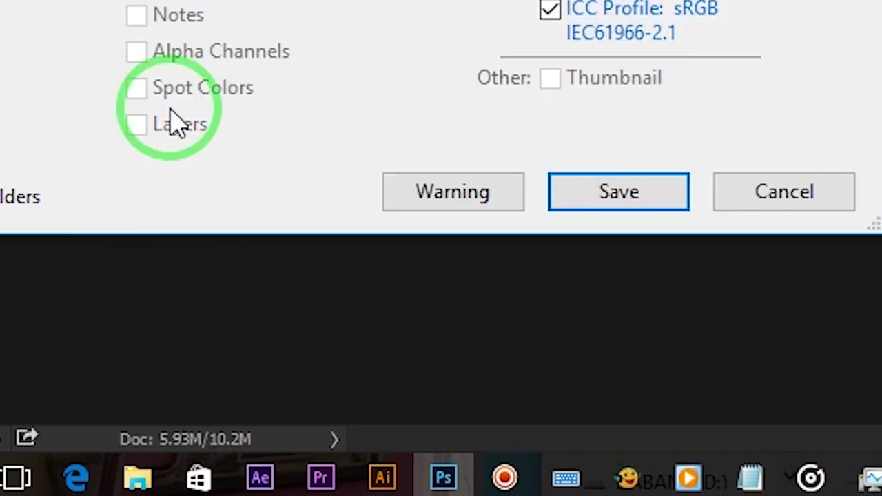
left_click(46, 11)
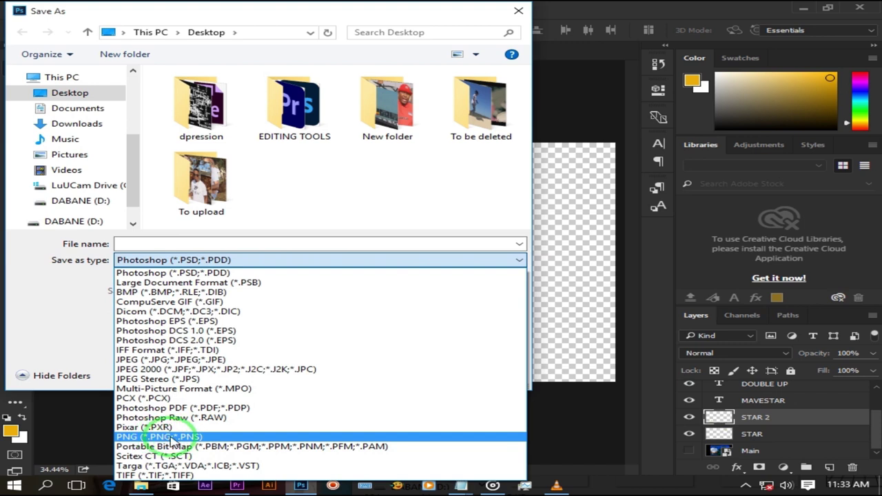
left_click(178, 438)
left_click(138, 245)
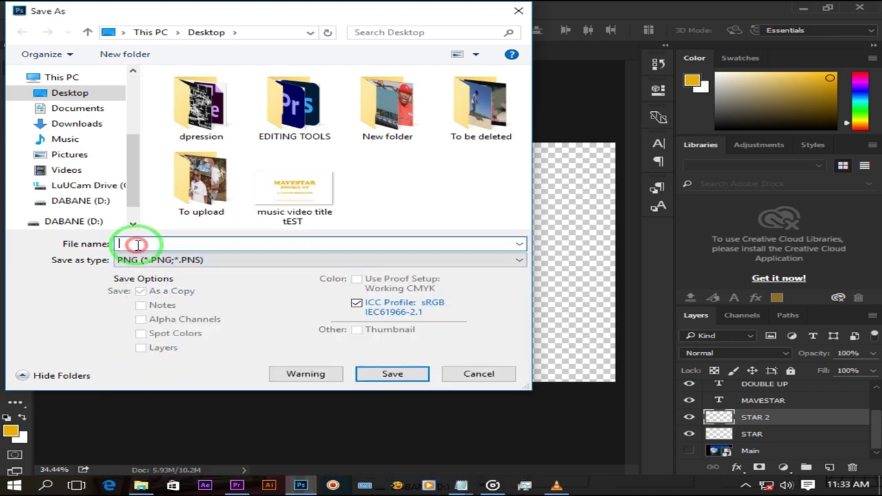
key("Escape")
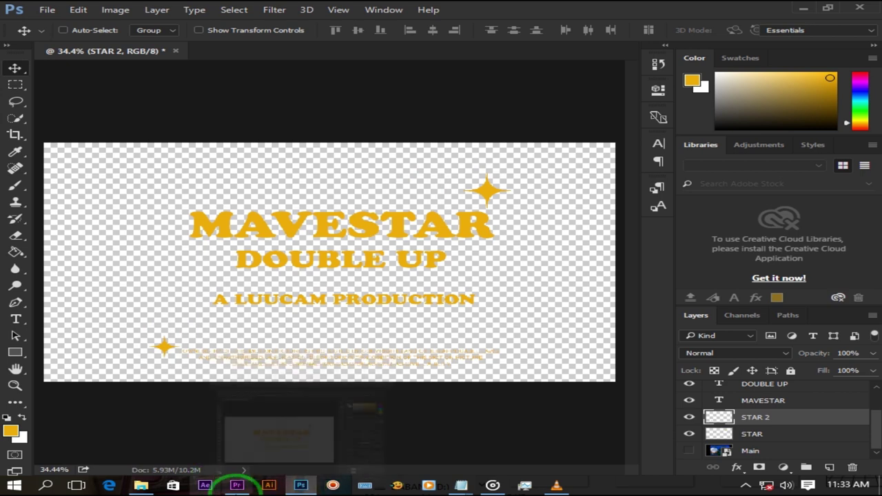
Import 'music video title tEST.png' into Premiere and place it on track V4 over the footage
left_click(234, 486)
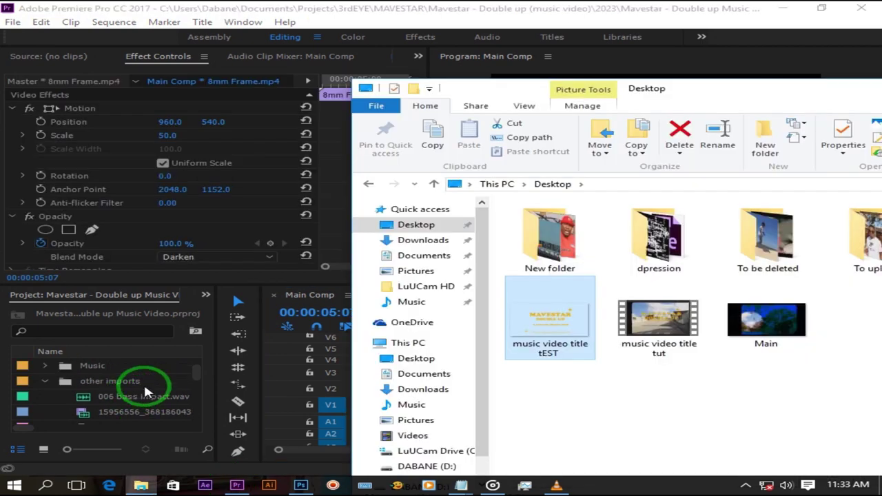
left_click(562, 321)
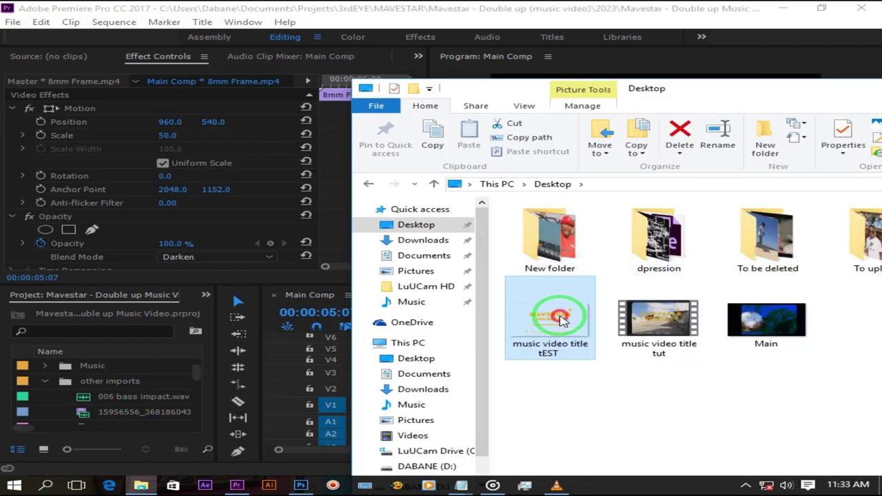
left_click_drag(562, 320, 112, 390)
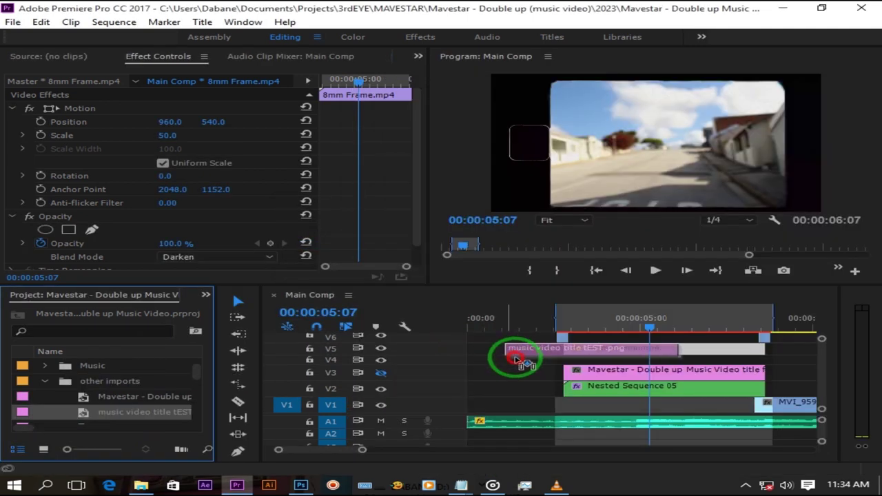
left_click_drag(112, 390, 564, 362)
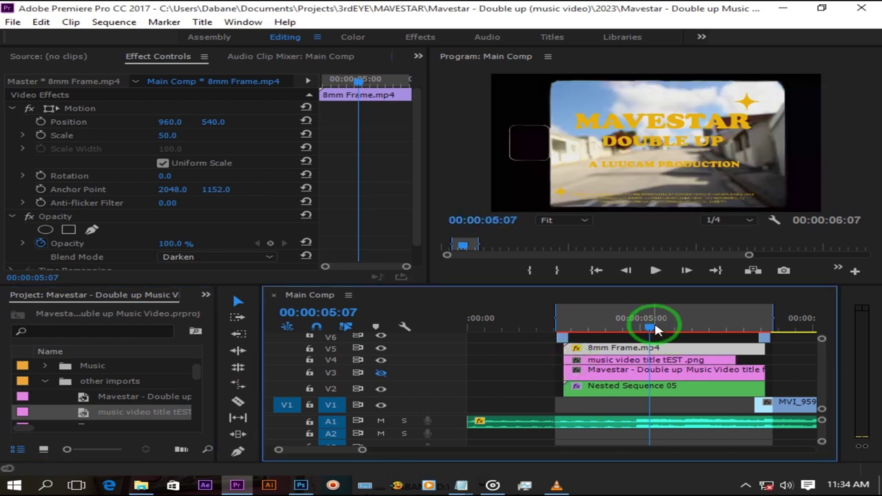